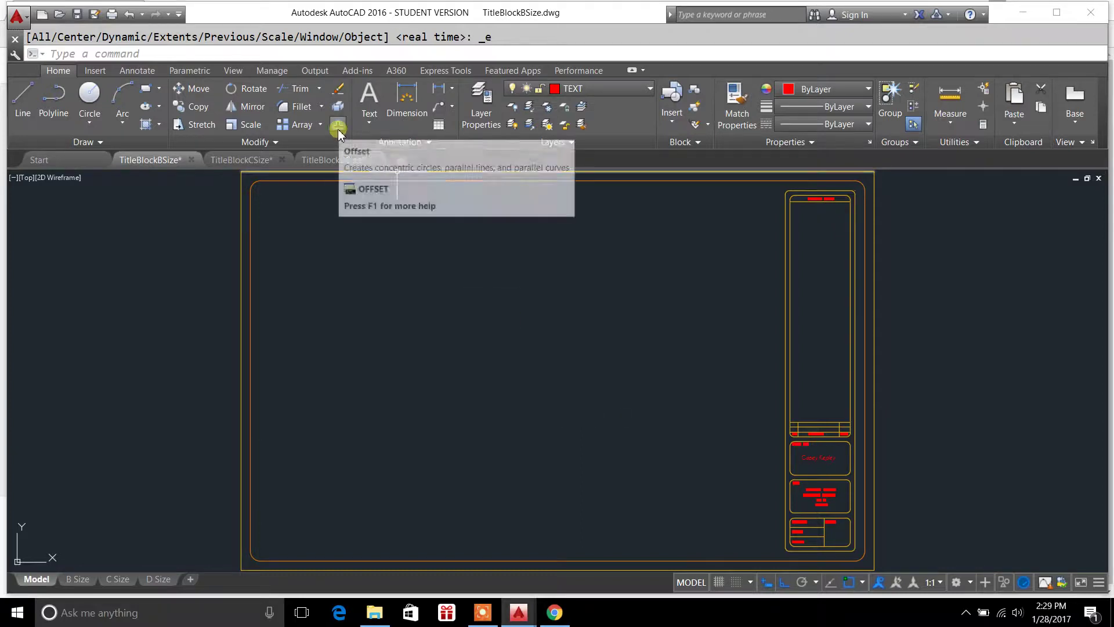
Focus the command line to enter the WBLOCK command
left_click(148, 54)
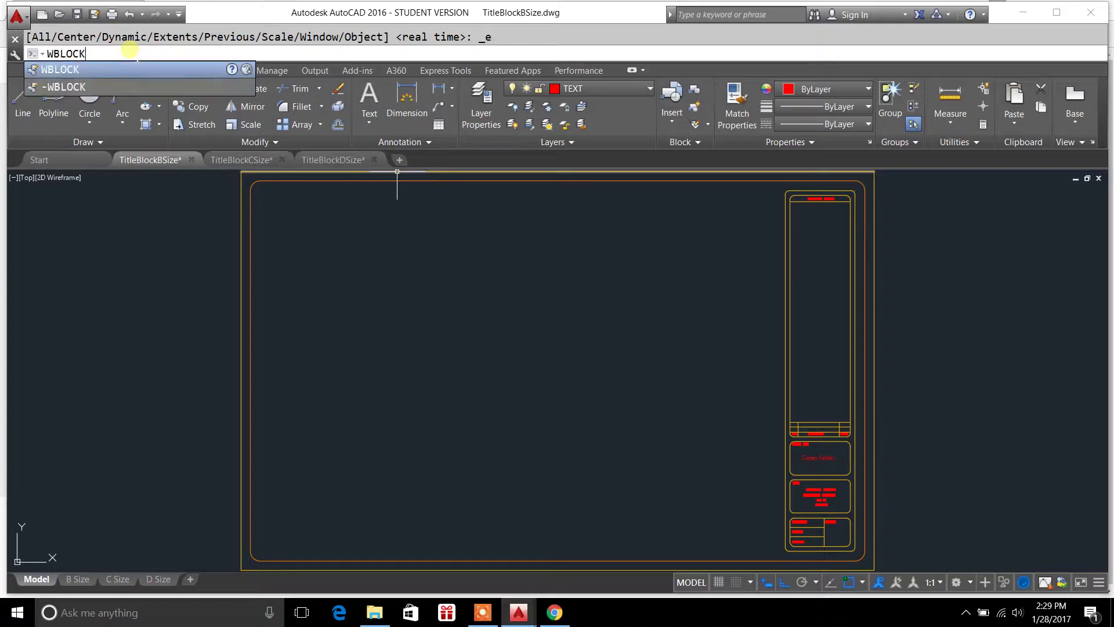
key("Return")
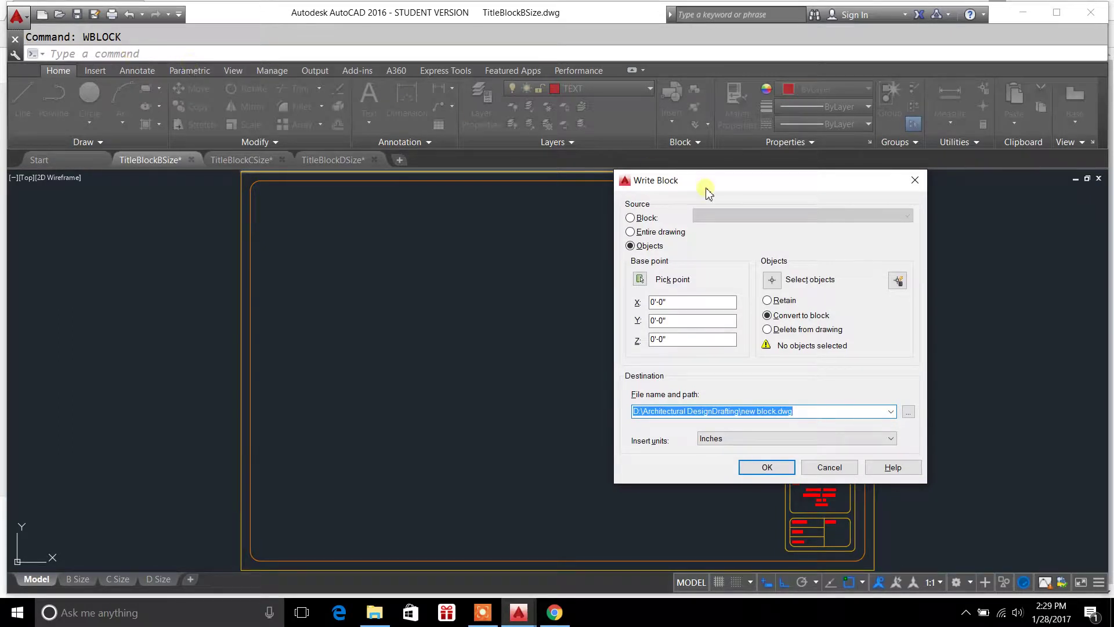
left_click_drag(706, 186, 611, 180)
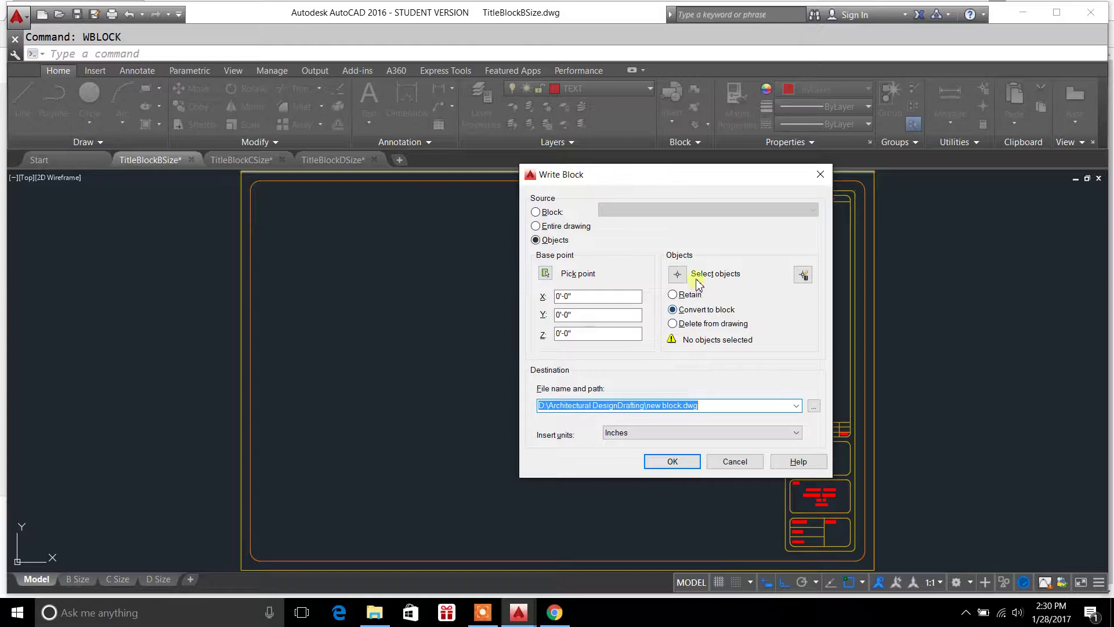
left_click(535, 212)
left_click(536, 239)
Cancel the Write Block dialog and crossing-select all 75 title block objects
left_click(818, 174)
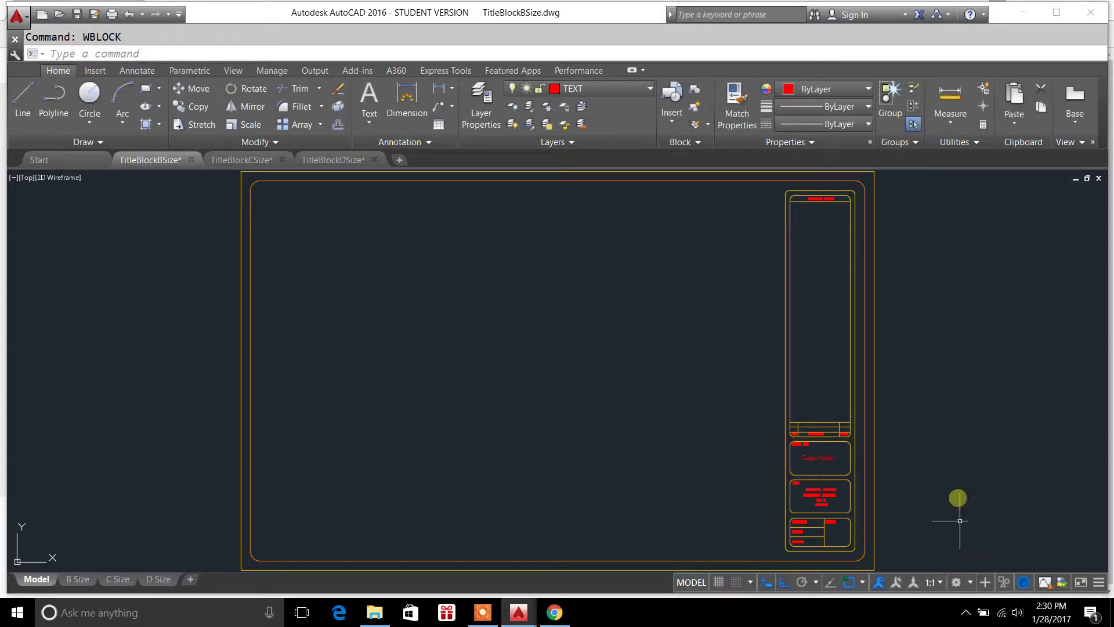
scroll(898, 554, "down", 1)
left_click(909, 563)
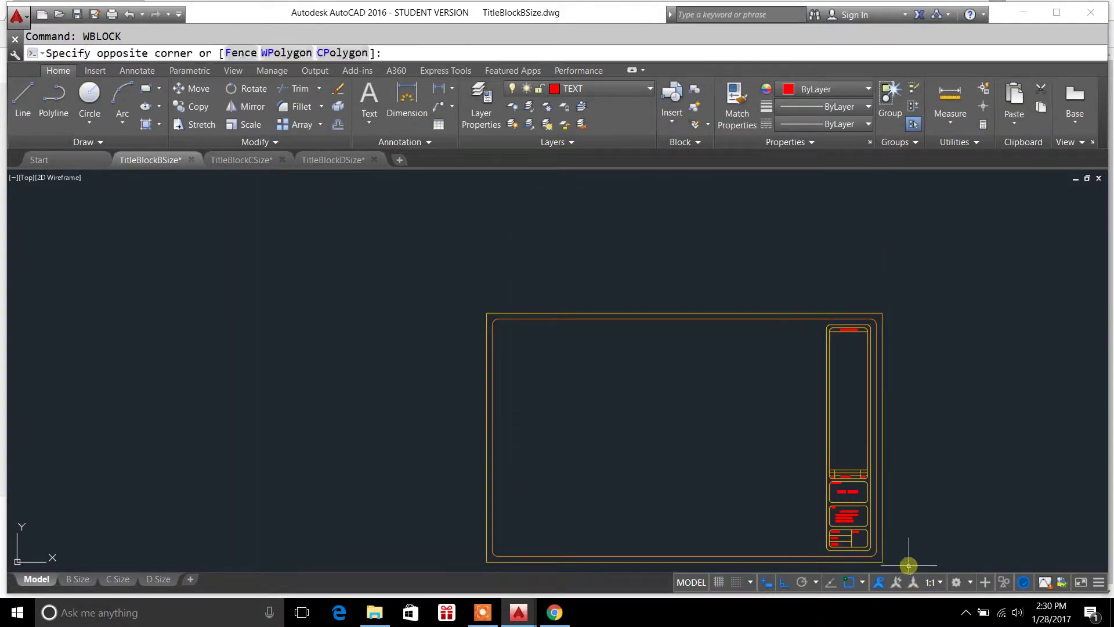
left_click(461, 287)
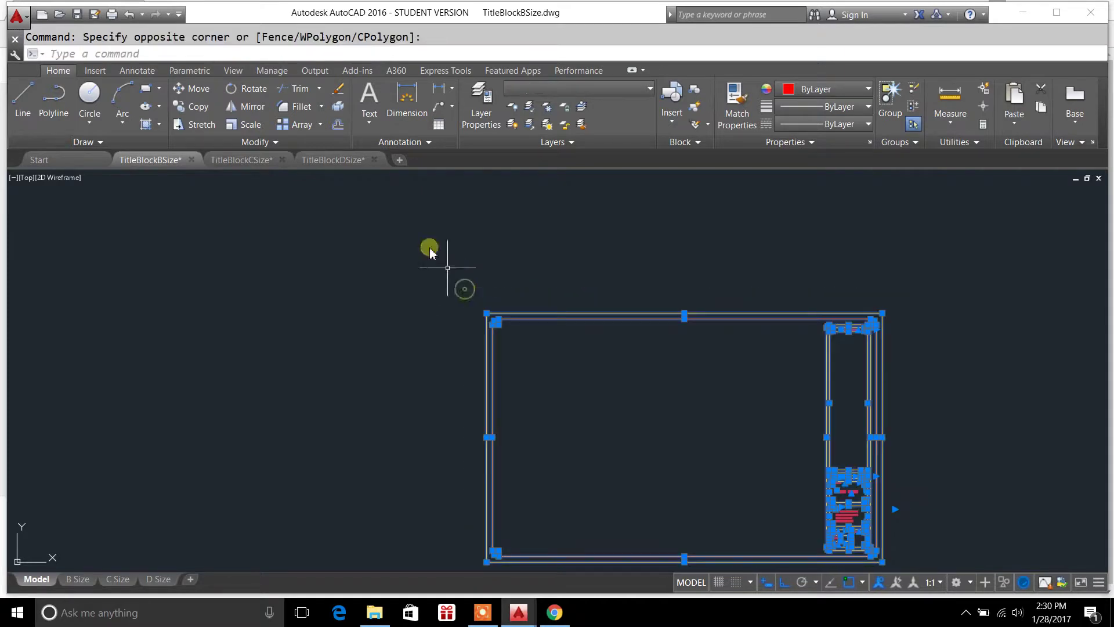
left_click(193, 49)
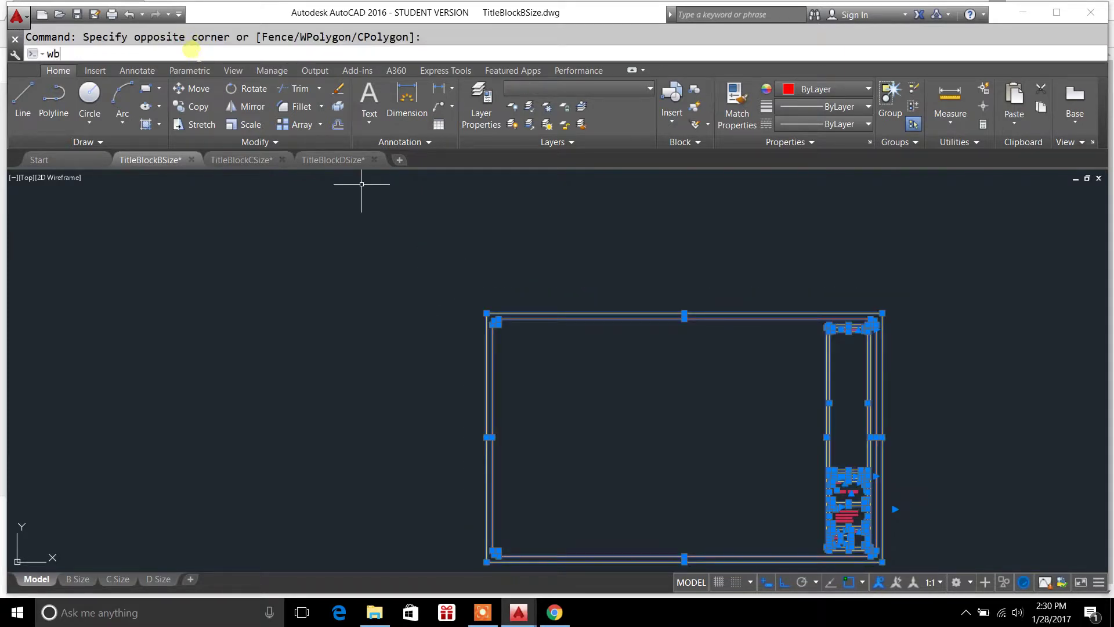
Run wblock on the 75 selected objects and focus the file name and path field
type("wblock")
key("Return")
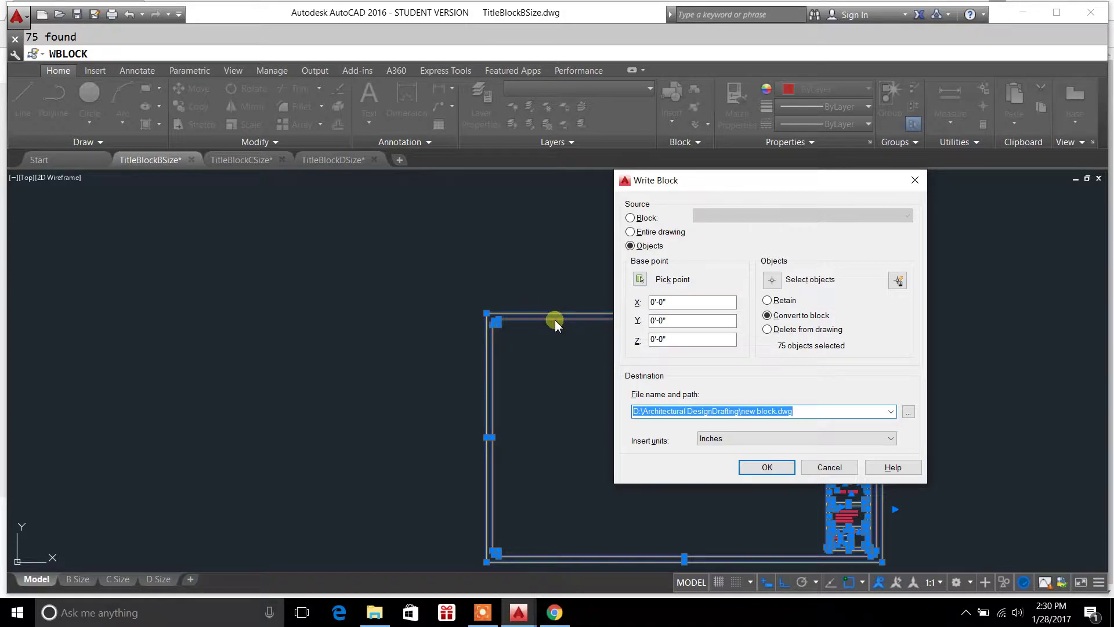
left_click(784, 412)
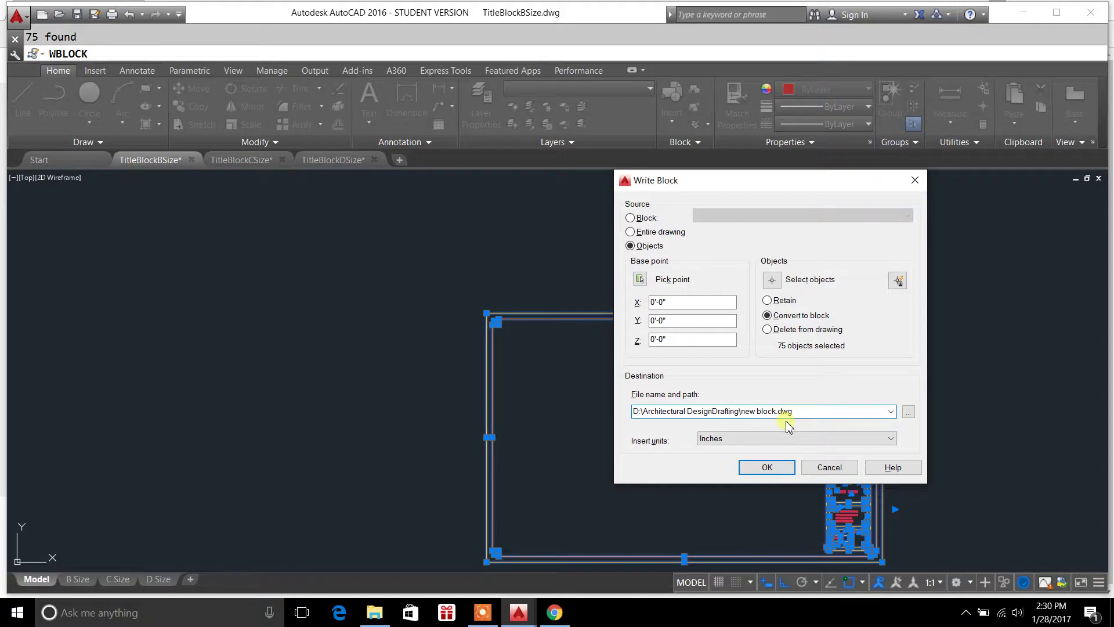
Replace 'new block' with TitleBlockB.dwg in the Architectural DesignDrafting folder as the destination
left_click(908, 412)
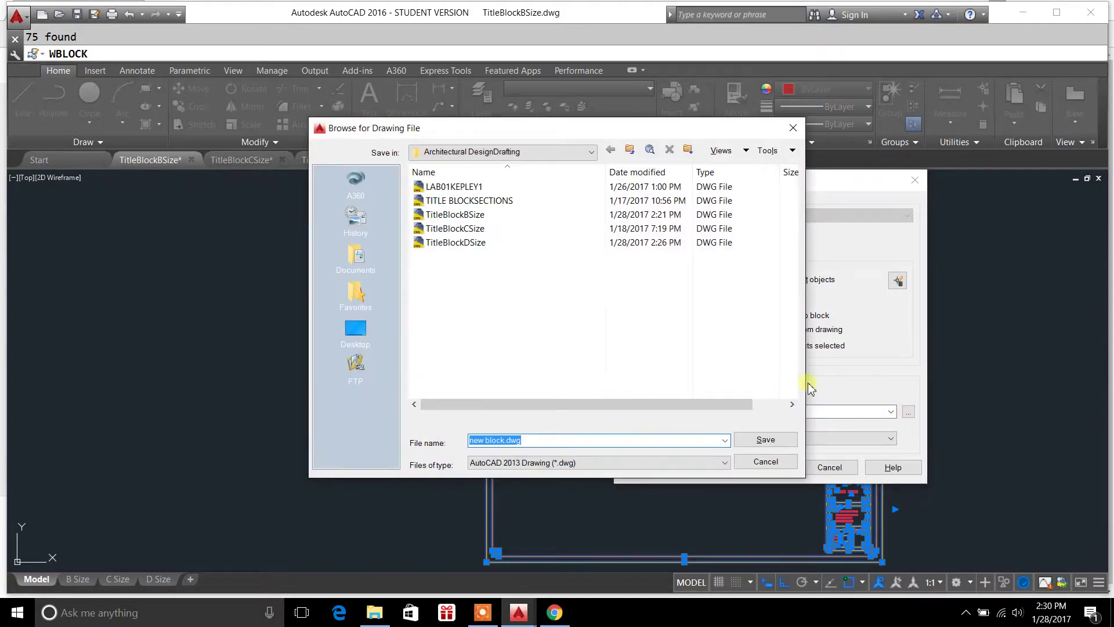
left_click_drag(506, 440, 470, 442)
key("BackSpace")
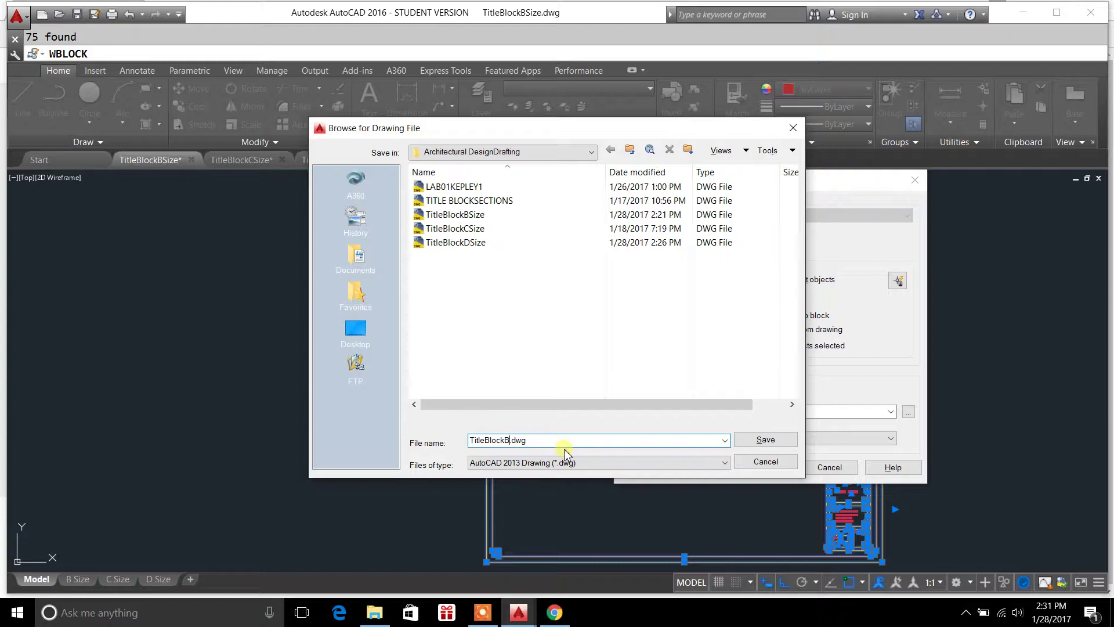
left_click(761, 441)
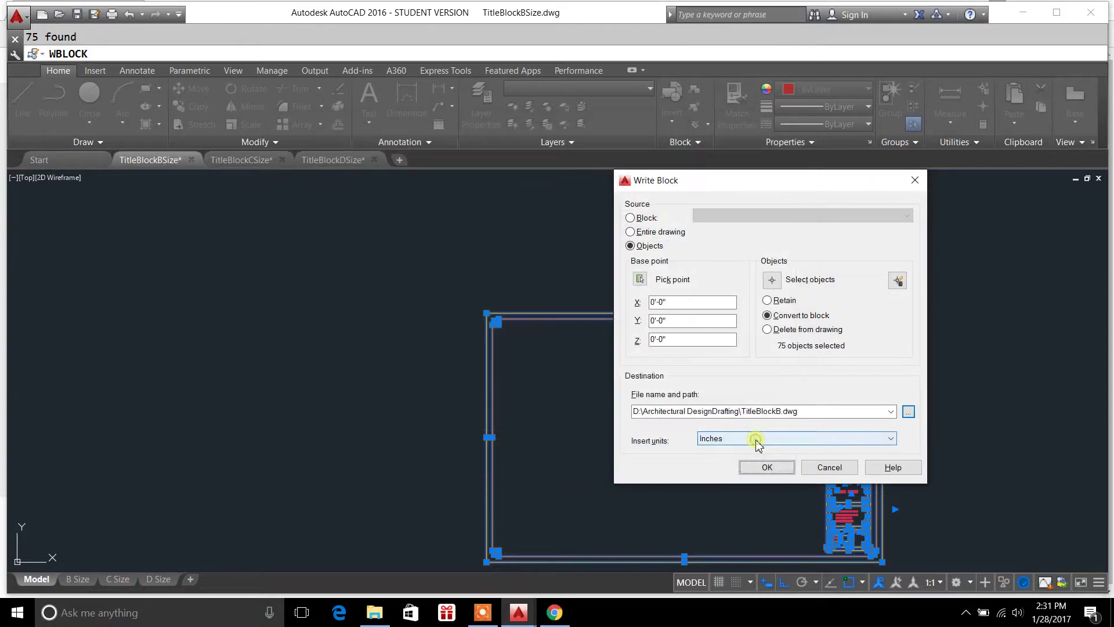
Write out TitleBlockB.dwg, zoom to extents, then open LAB01KEPLEY1.dwg from File Explorer
left_click(751, 467)
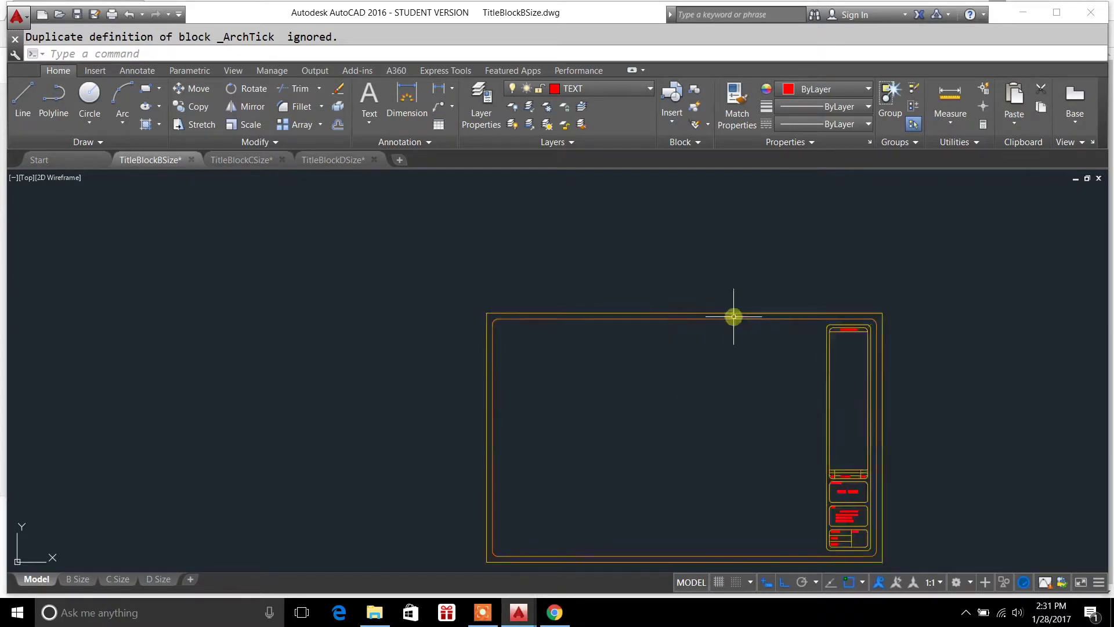
scroll(734, 319, "up", 6)
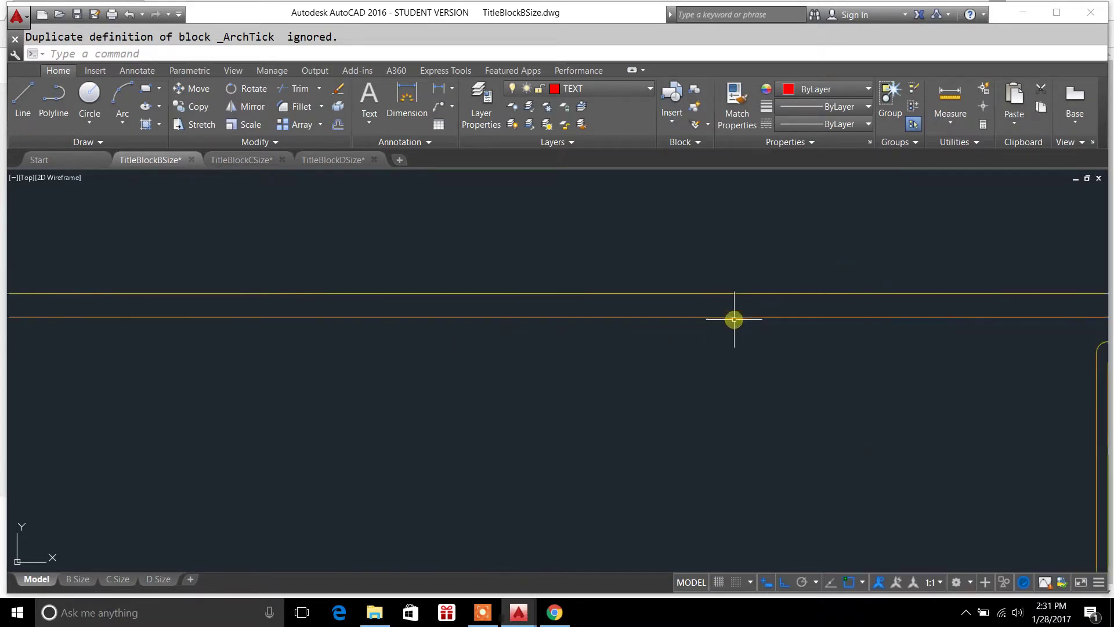
scroll(727, 317, "down", 2)
scroll(727, 316, "down", 2)
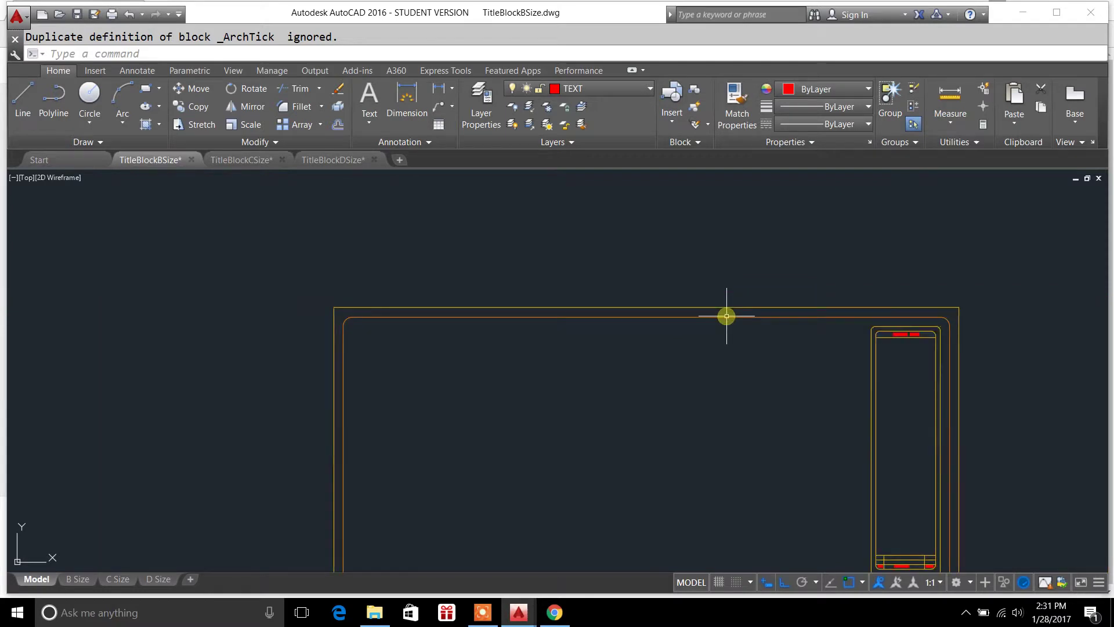
scroll(726, 317, "down", 2)
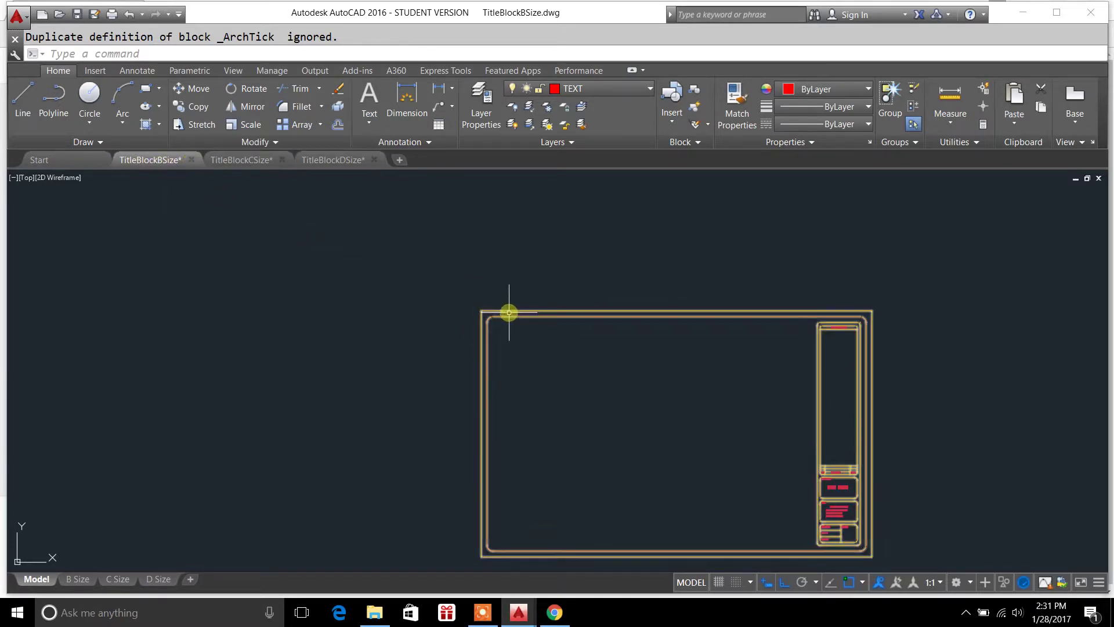
middle_click_drag(523, 298, 393, 194)
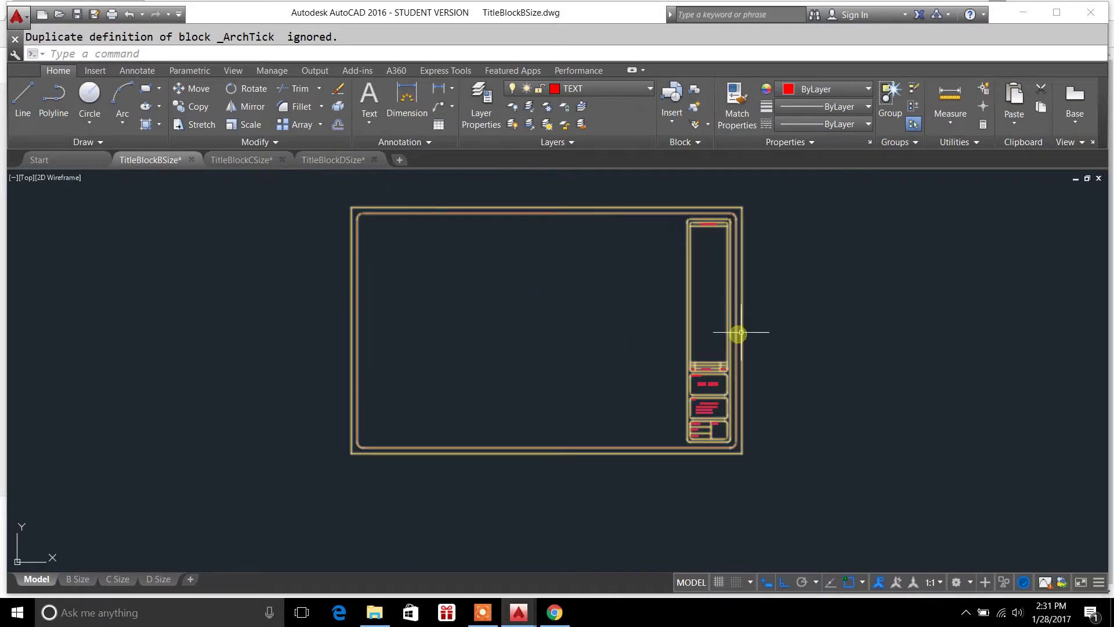
middle_click(811, 301)
middle_click(811, 302)
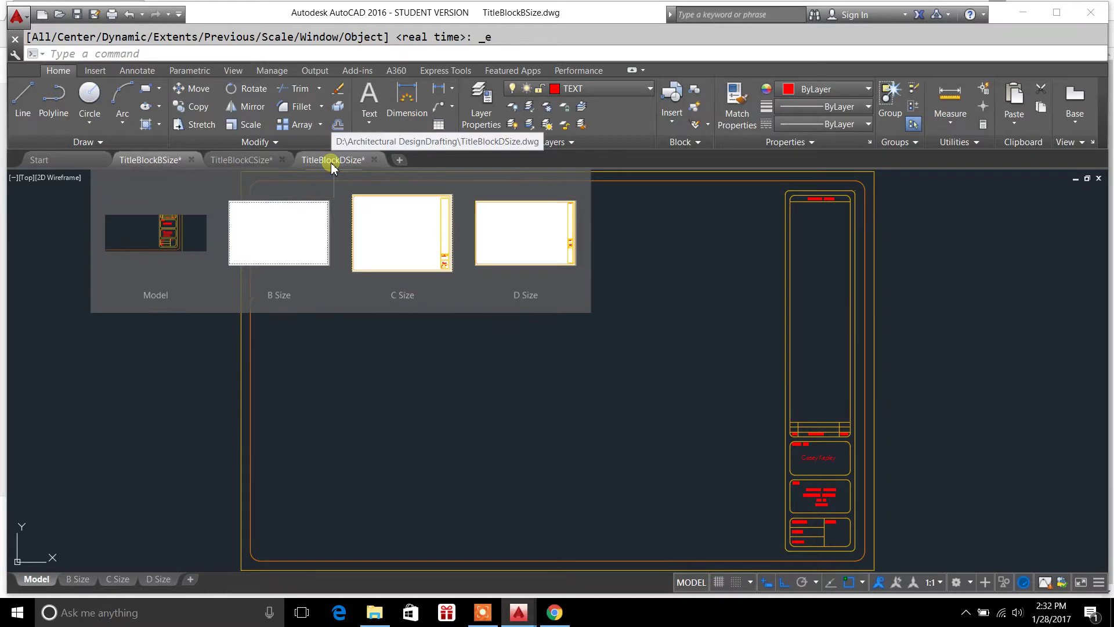
left_click(375, 613)
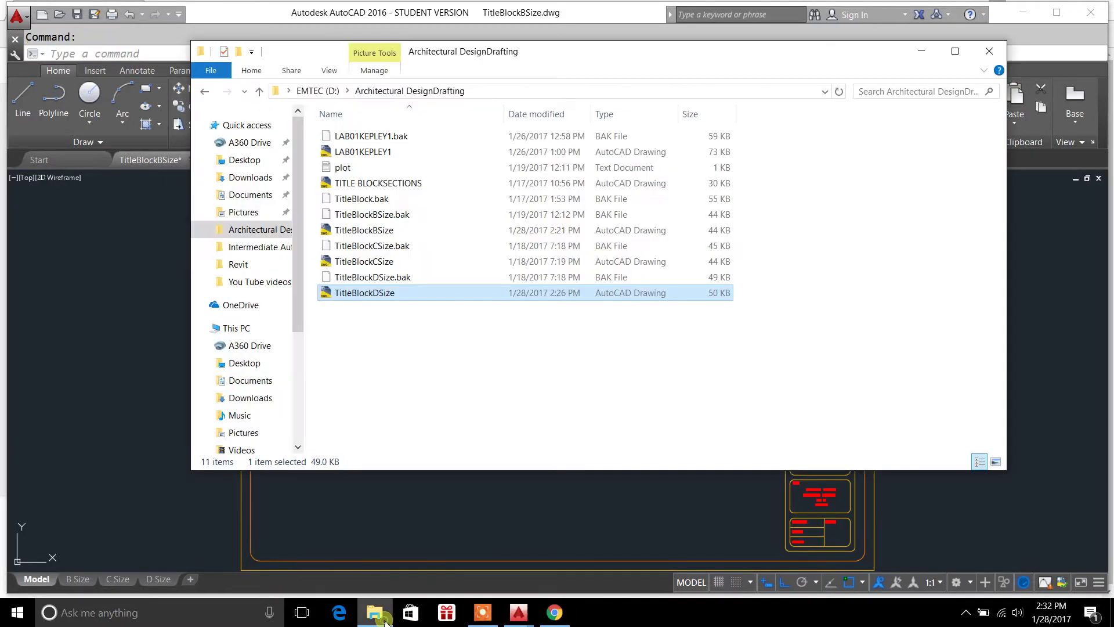
double_click(362, 152)
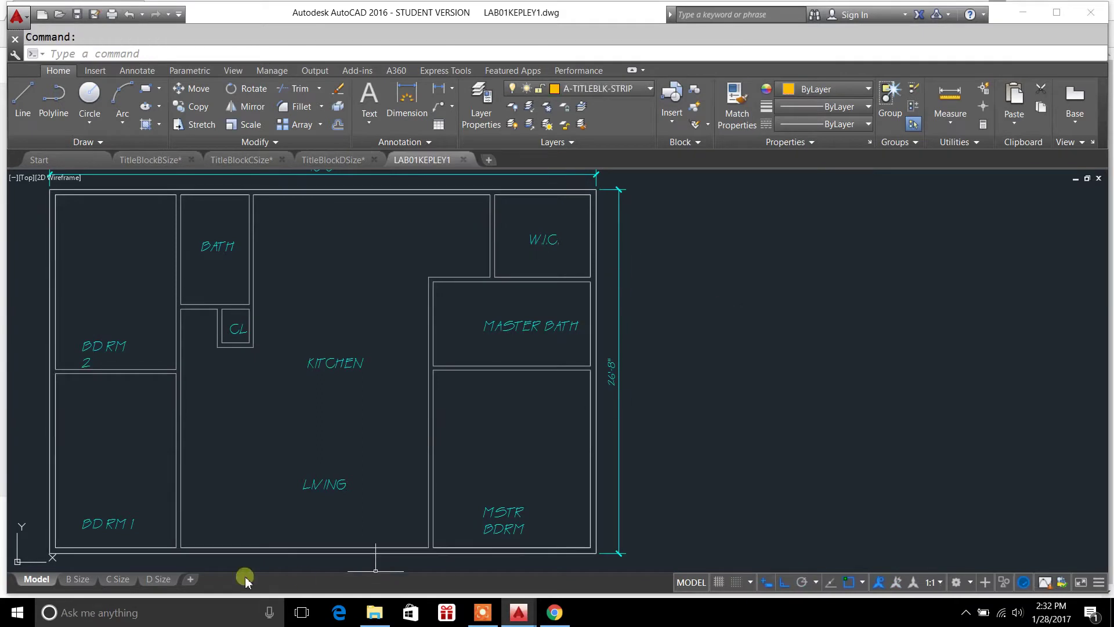
On the B Size layout, window-select the old title block and erase it
left_click(79, 579)
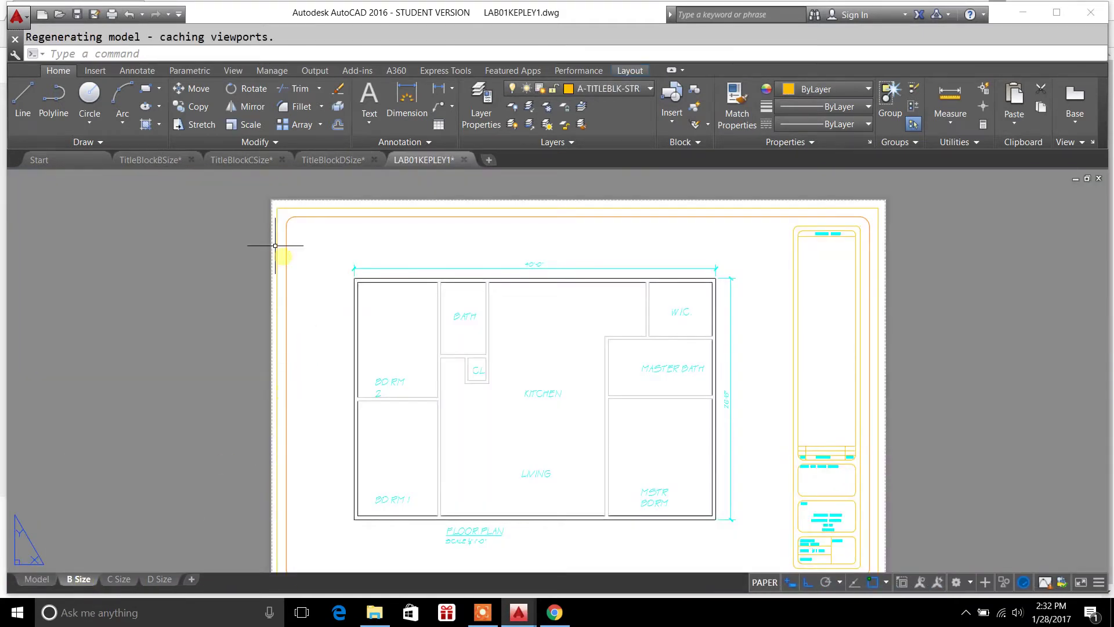
scroll(910, 394, "down", 4)
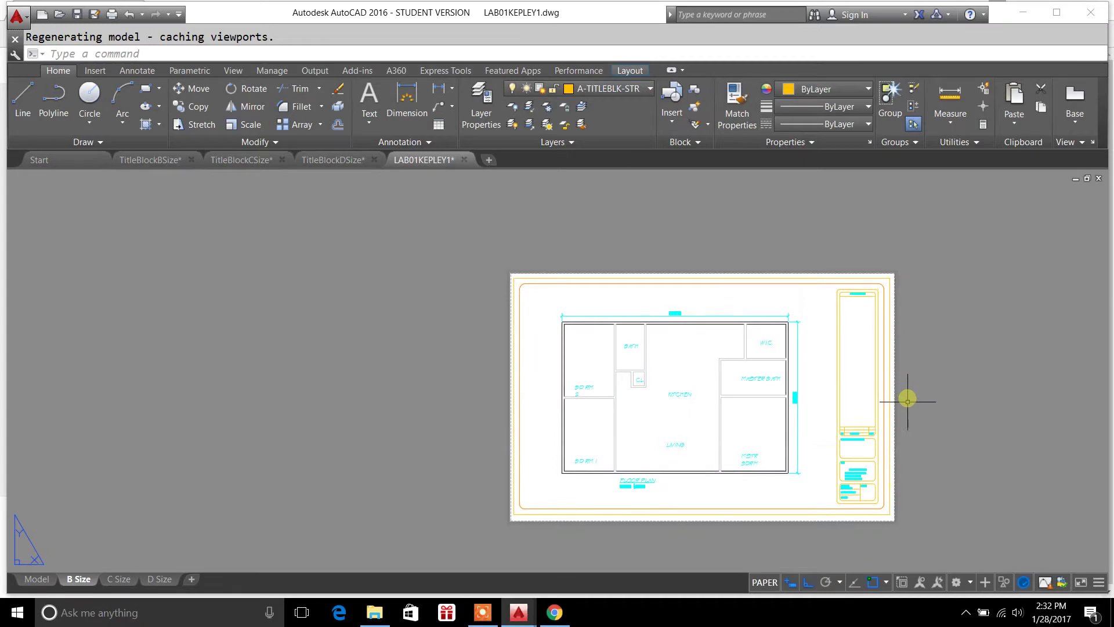
left_click(895, 511)
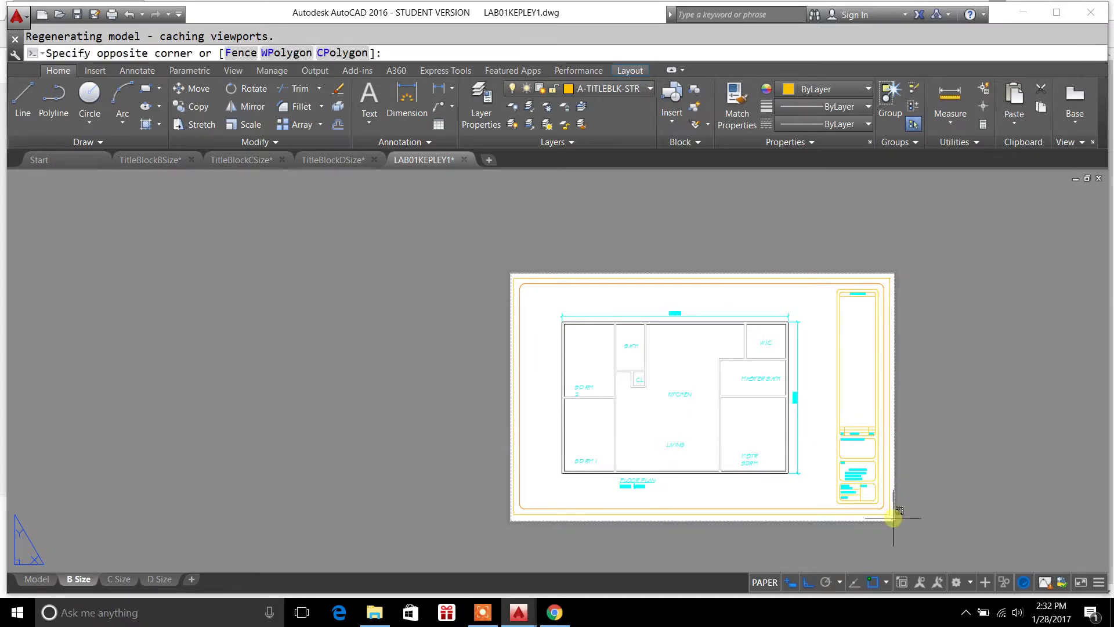
left_click(822, 276)
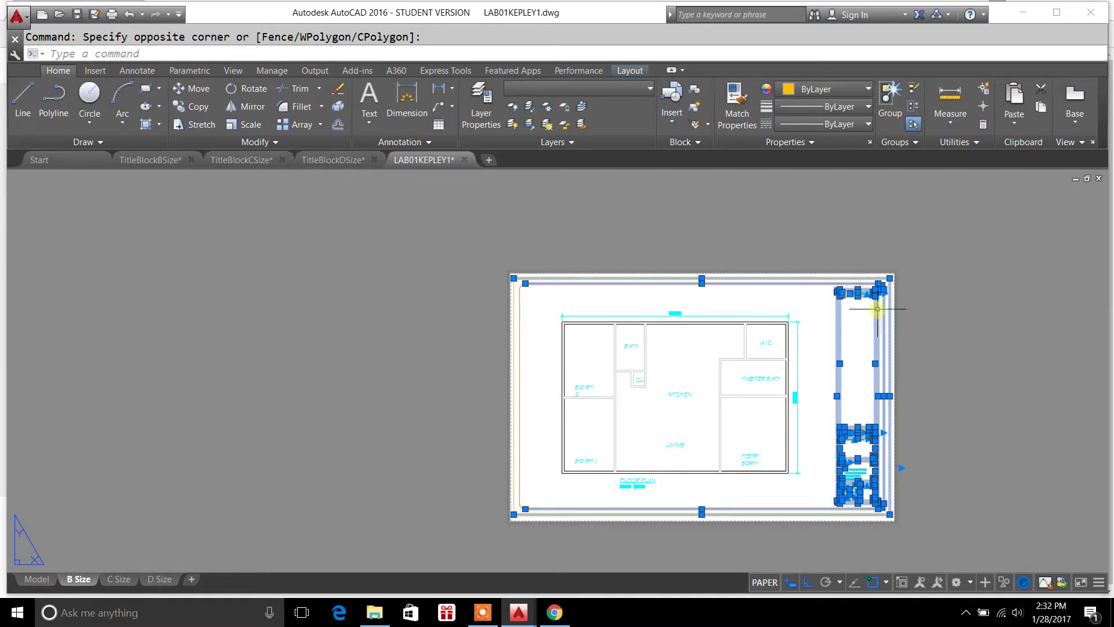
right_click(846, 293)
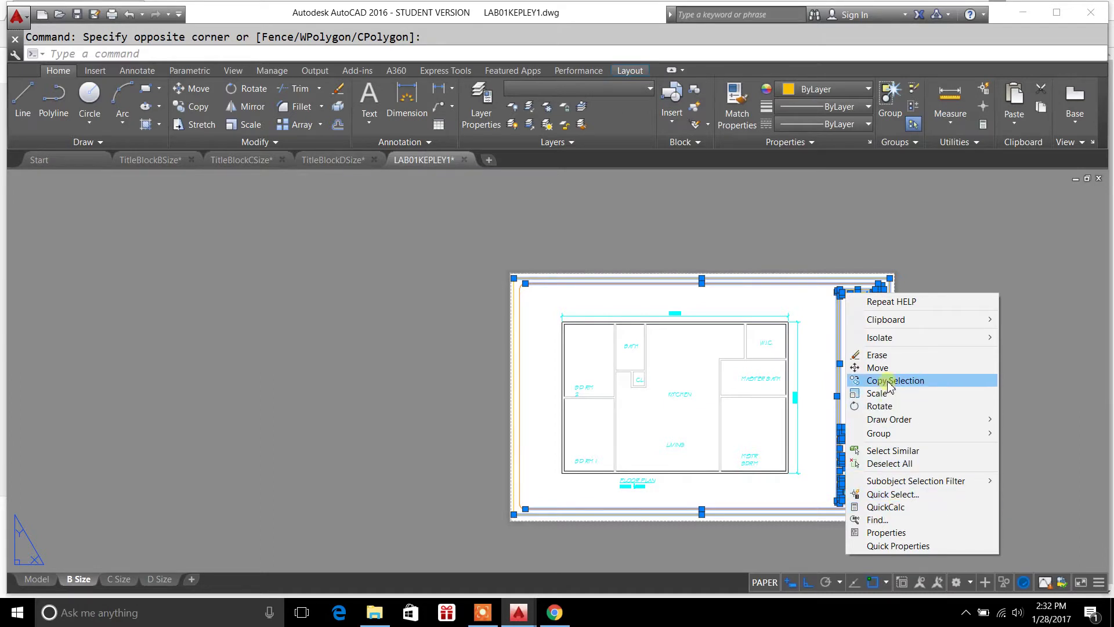
left_click(879, 355)
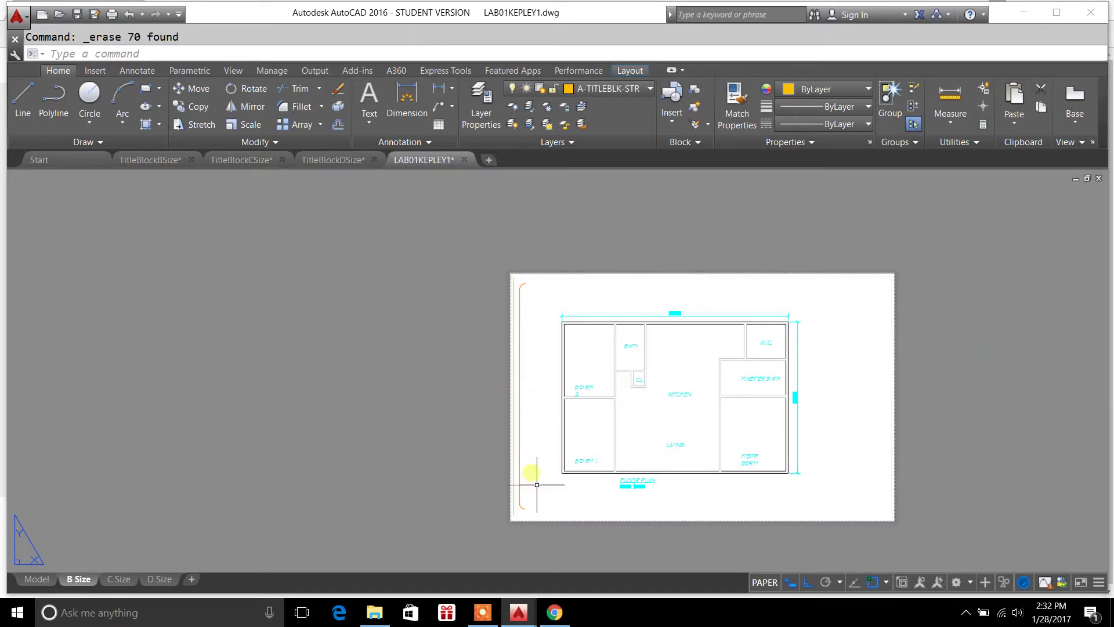
Crossing-select the leftover orange border line and erase it
left_click(534, 516)
left_click(499, 270)
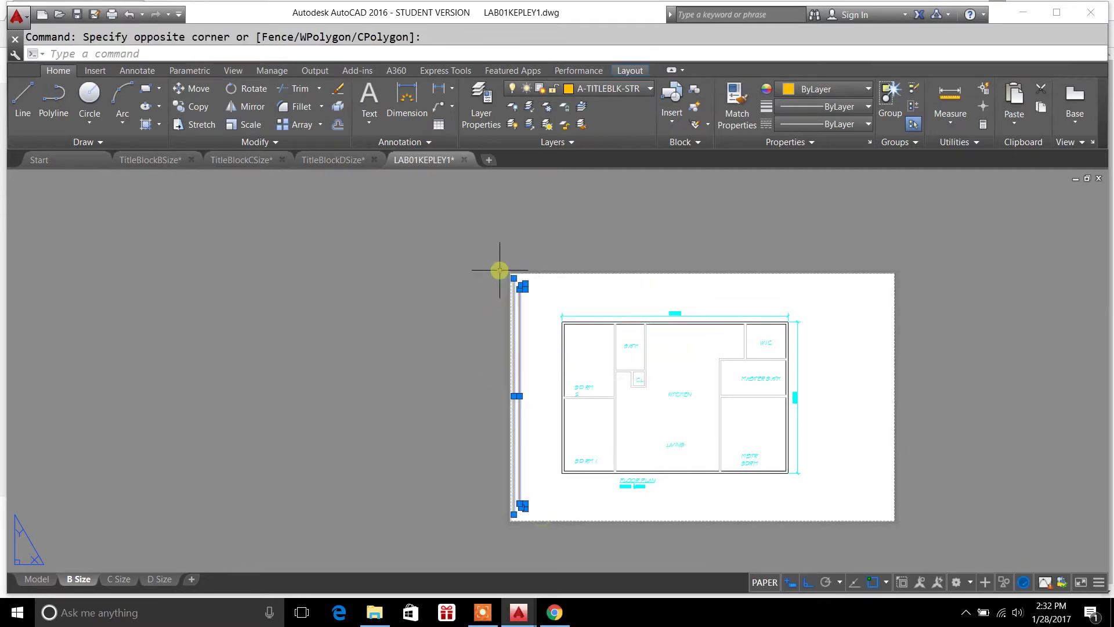
right_click(514, 289)
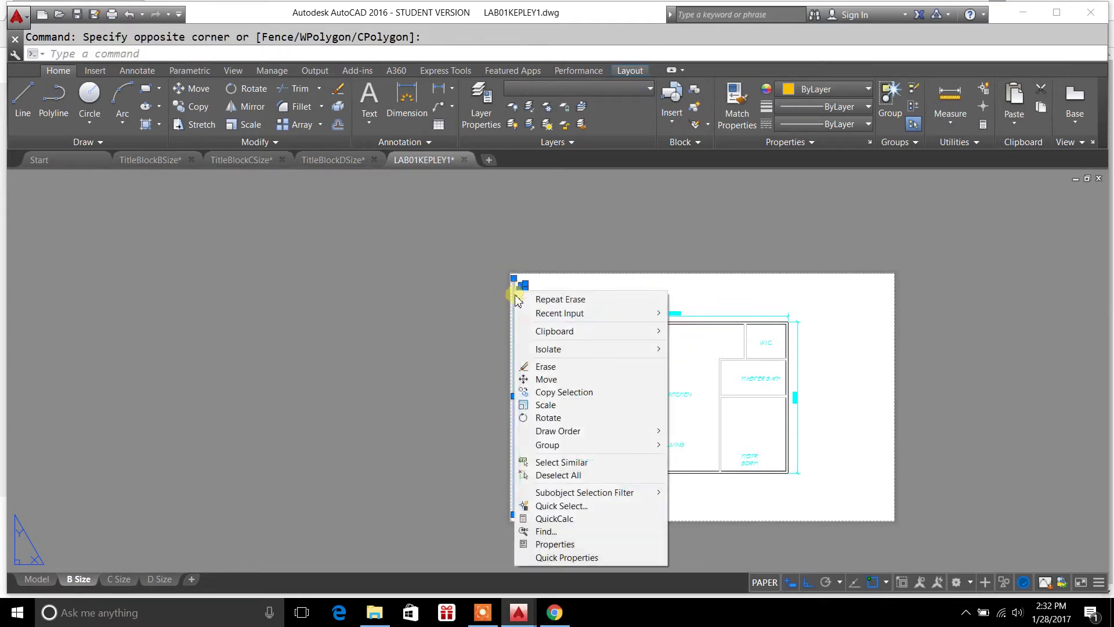
left_click(549, 367)
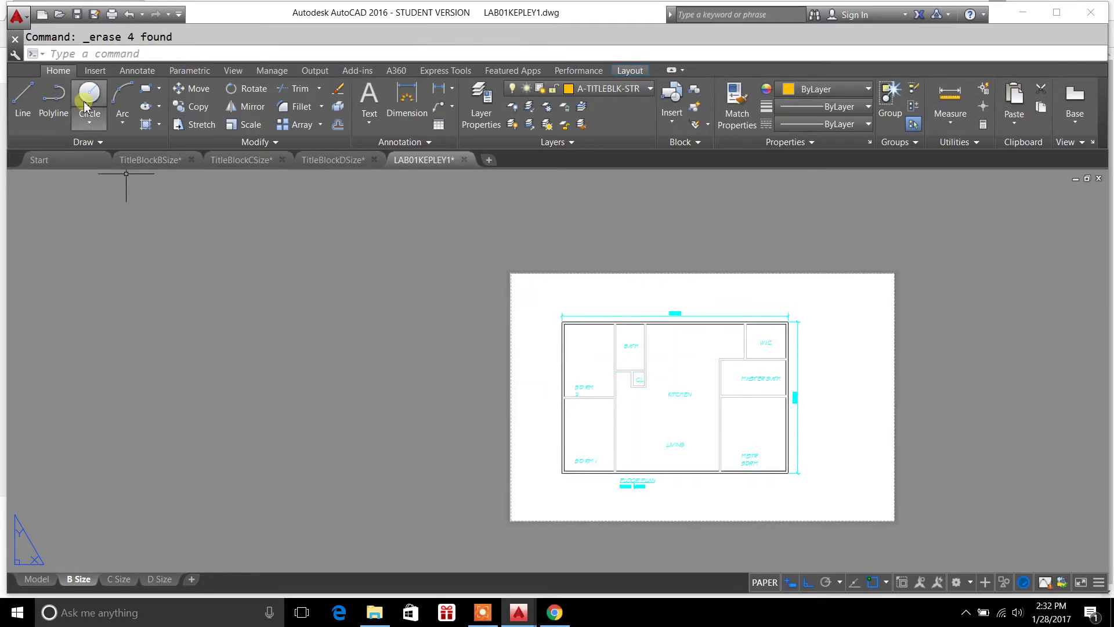
Choose TitleBlockB.dwg in the Insert dialog's More Options and start inserting it
left_click(93, 73)
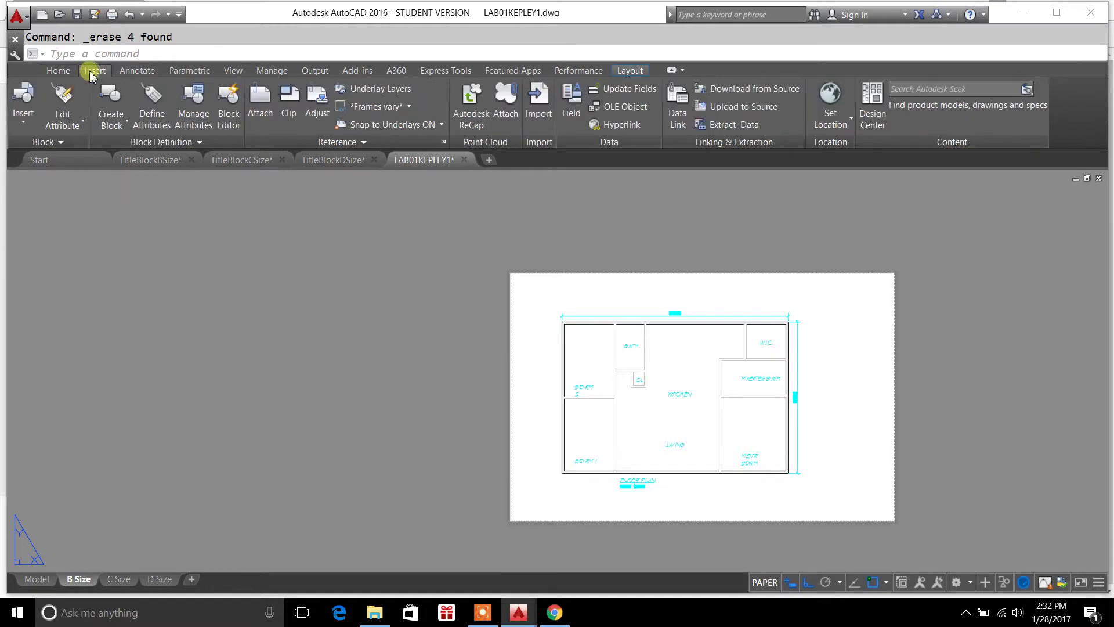
left_click(24, 126)
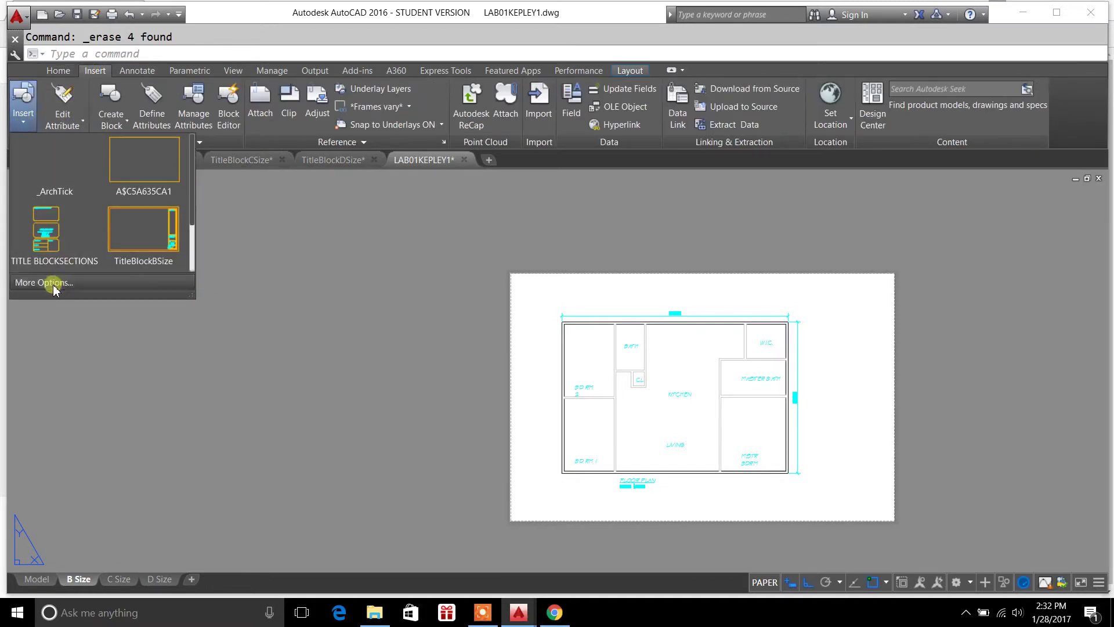
left_click(51, 284)
left_click(593, 221)
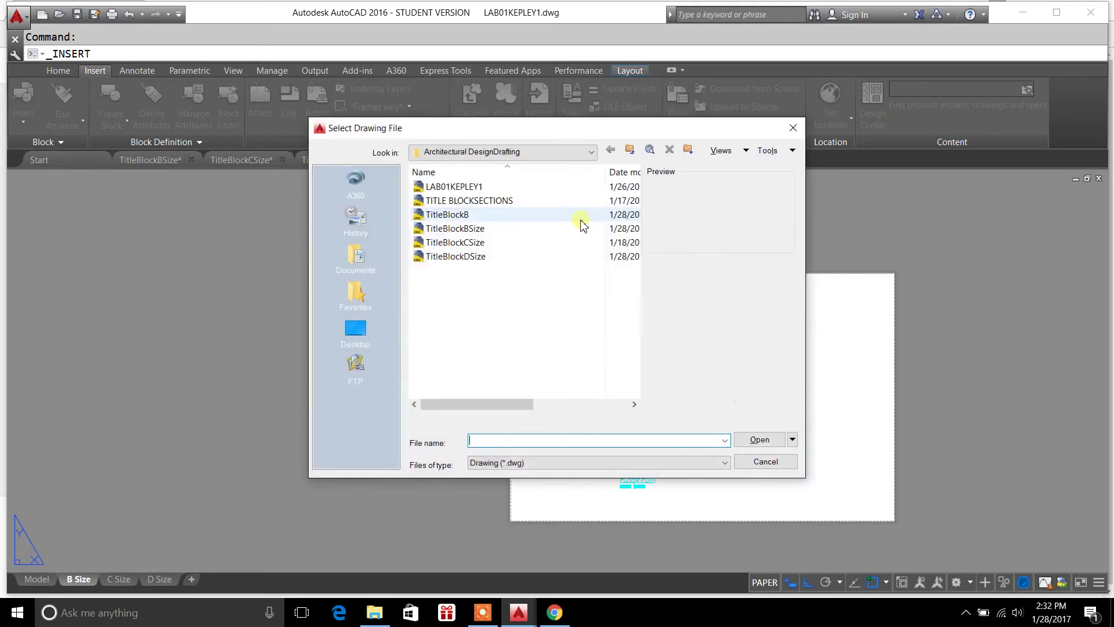
left_click(459, 215)
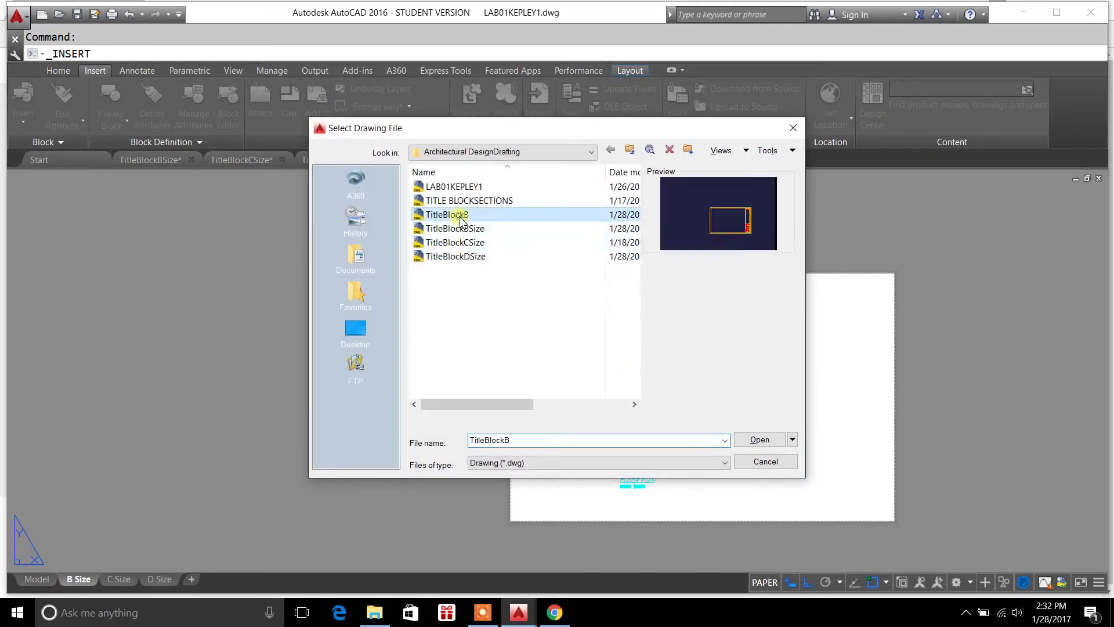
left_click(760, 441)
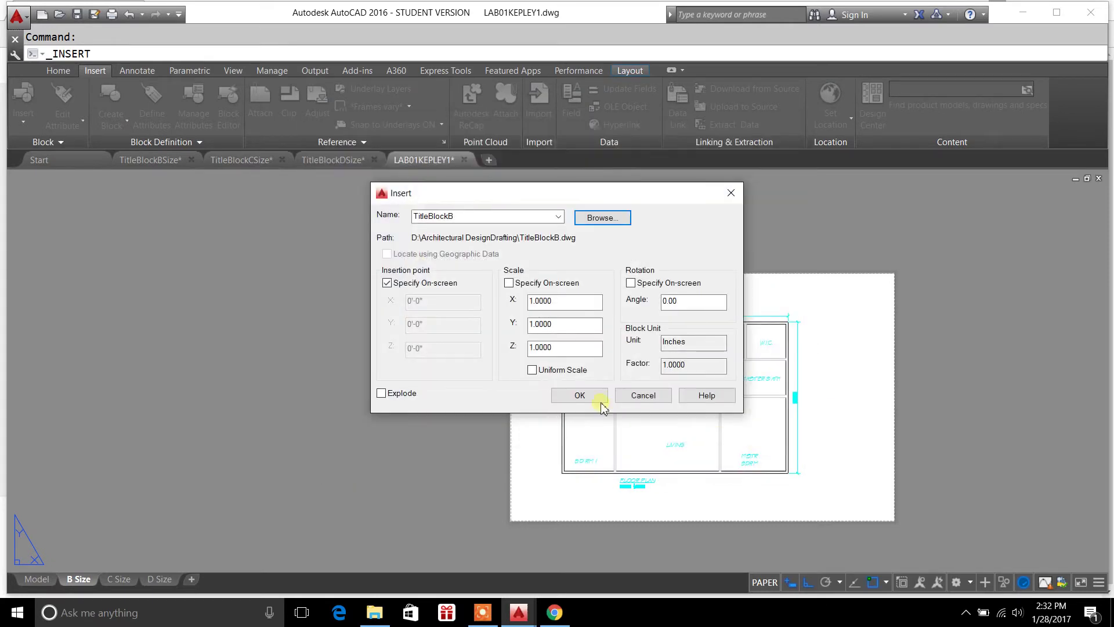
left_click(581, 395)
Place the TitleBlockB block on the B Size layout so it frames the floor plan
scroll(557, 488, "down", 3)
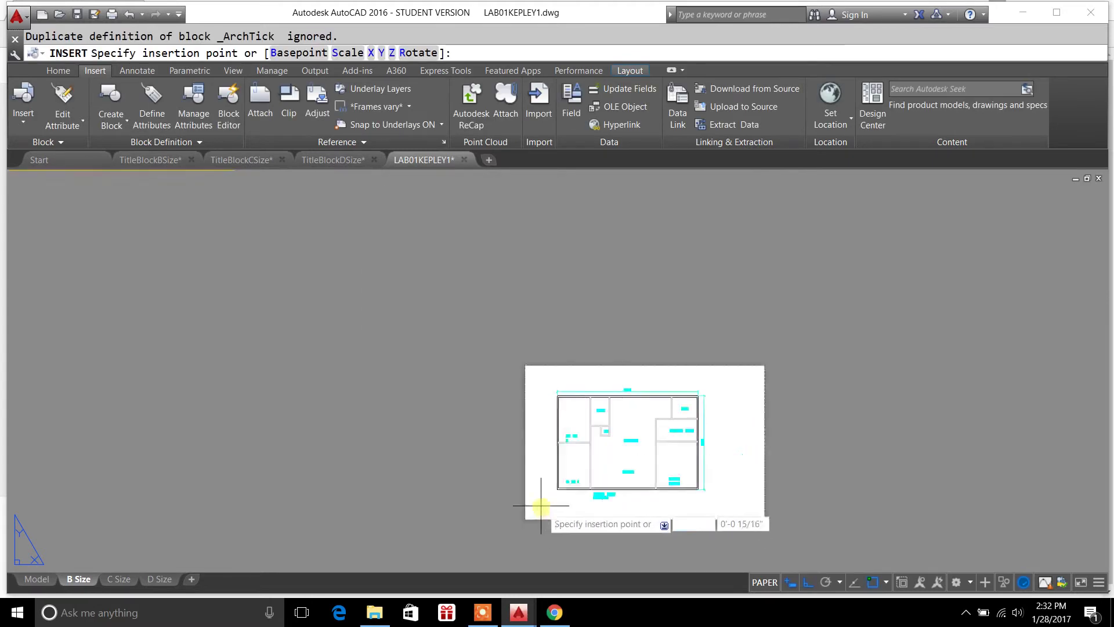
scroll(858, 522, "down", 2)
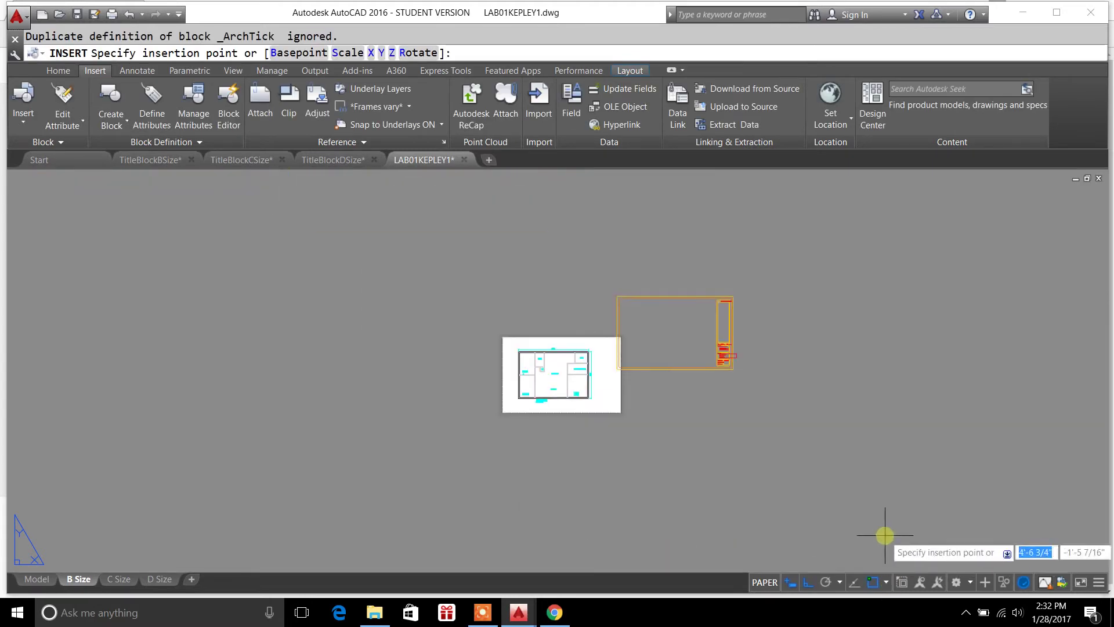
left_click(769, 564)
scroll(615, 407, "up", 6)
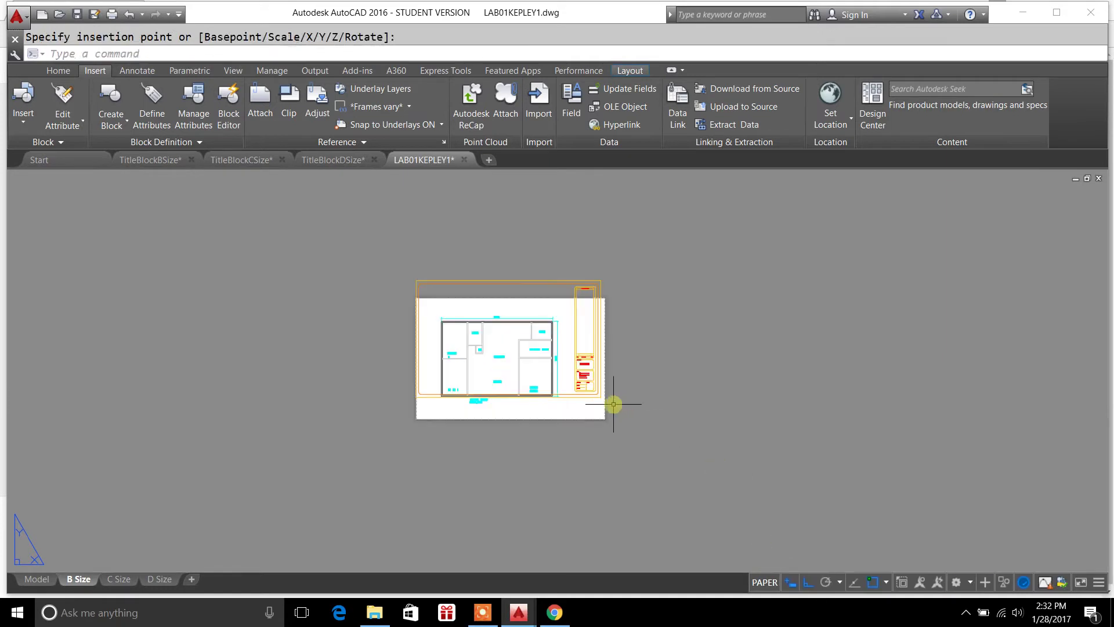
middle_click_drag(607, 399, 684, 460)
left_click(653, 440)
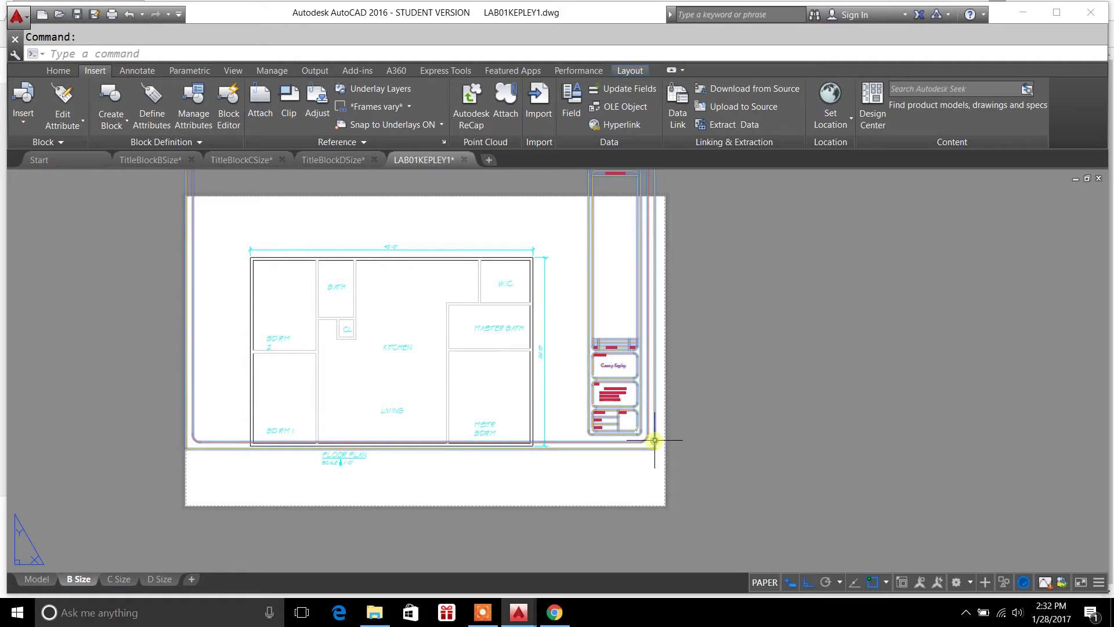
Move the title block from its lower-right corner to the sheet corner
left_click(58, 70)
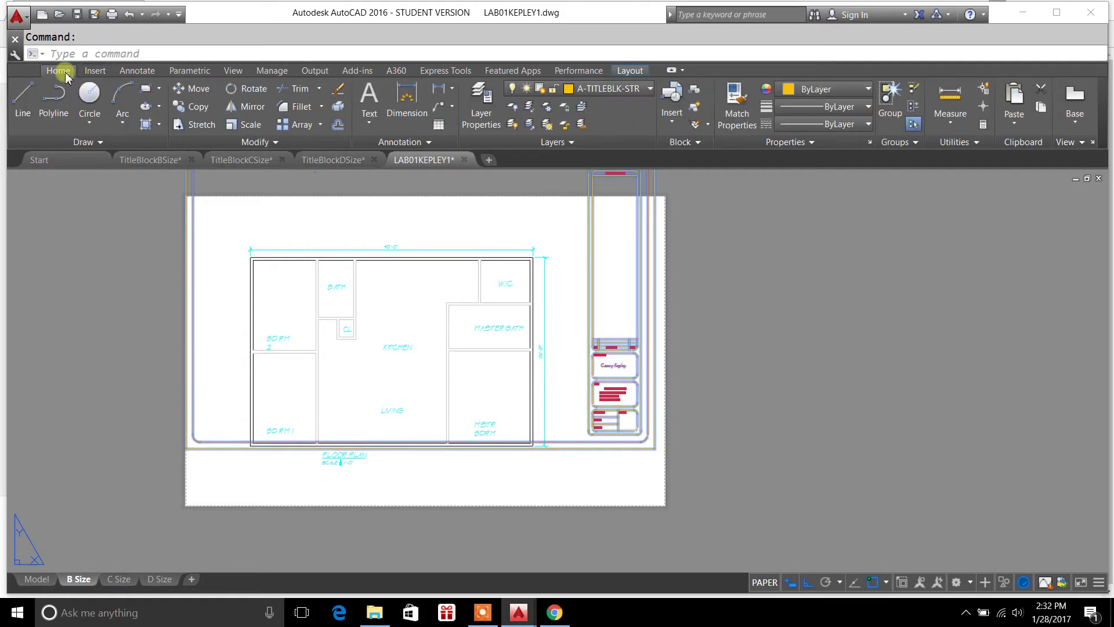
left_click(177, 88)
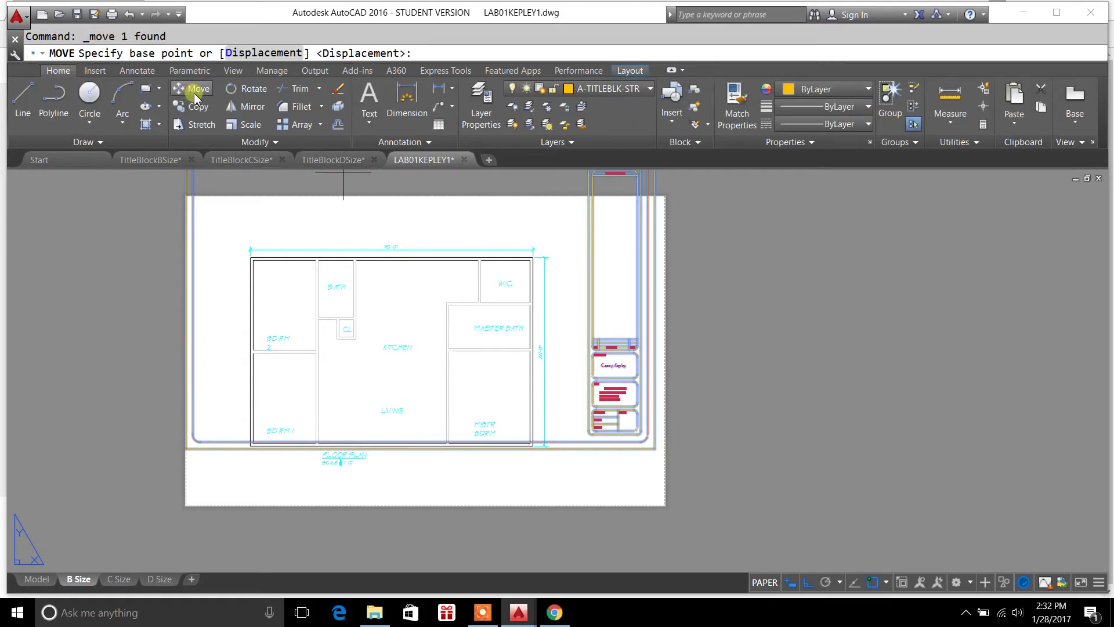
left_click(654, 449)
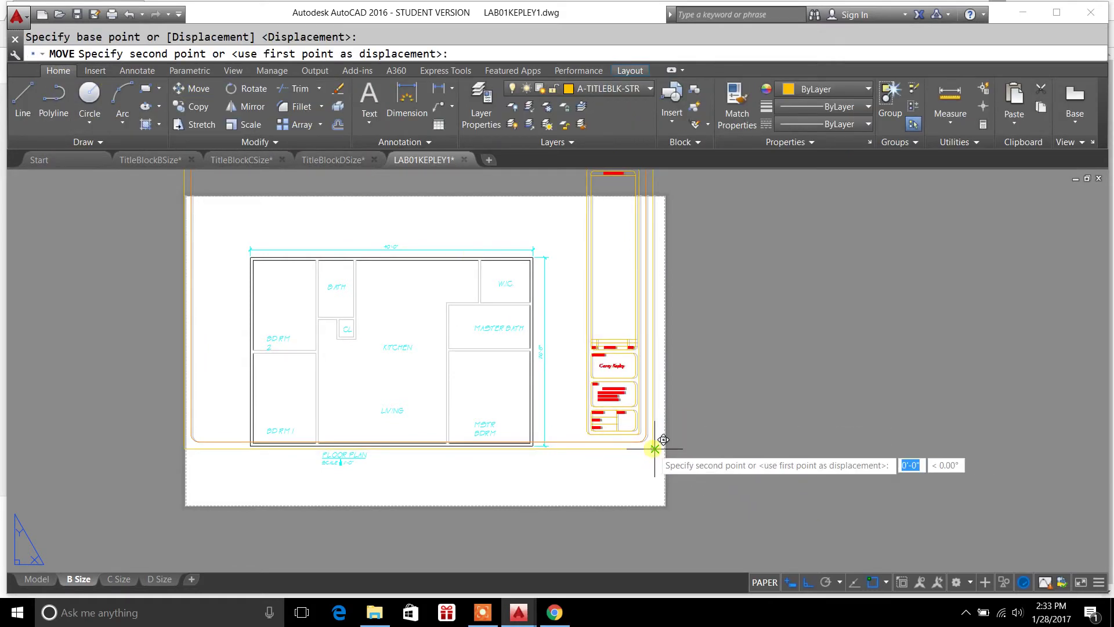
left_click(659, 503)
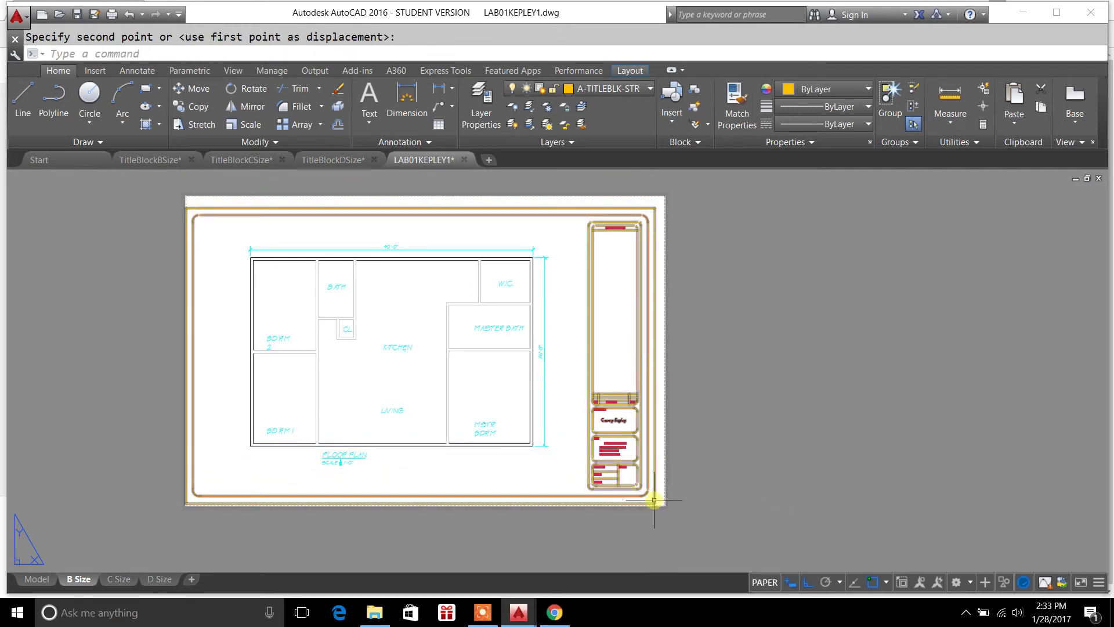
left_click(654, 500)
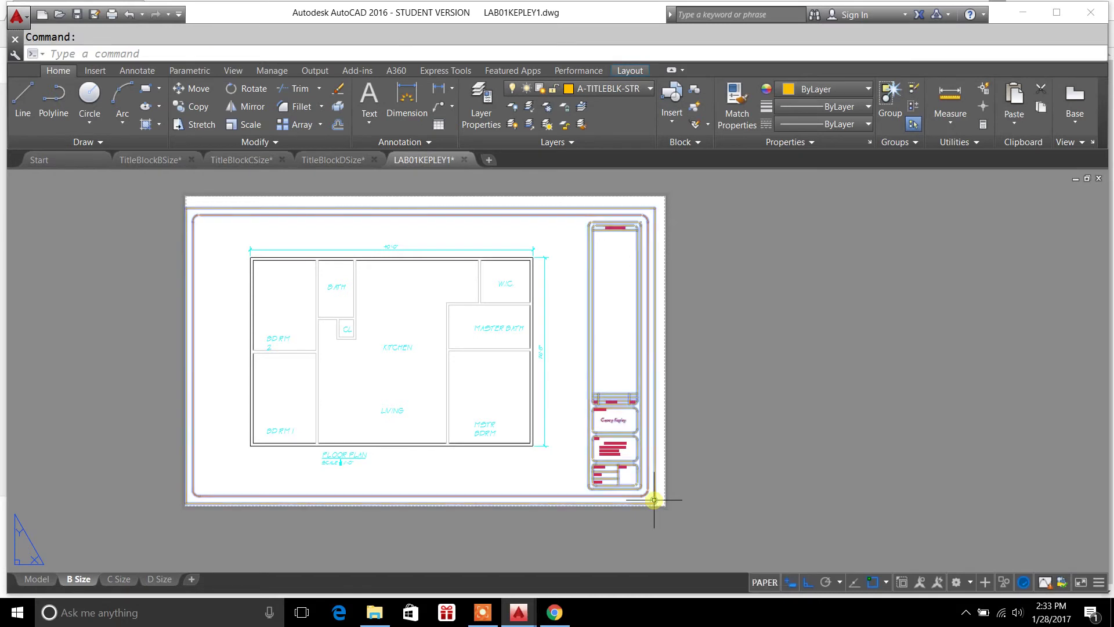
Move the title block again to realign its lower-right corner with the sheet corner
left_click(200, 91)
left_click(654, 504)
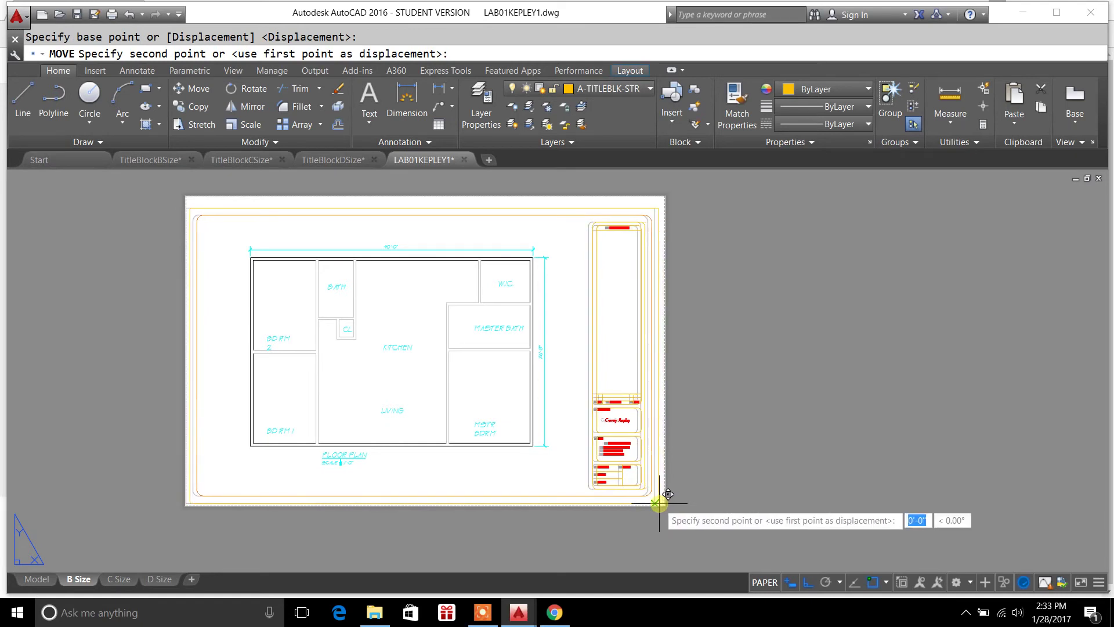
left_click(659, 504)
left_click(660, 504)
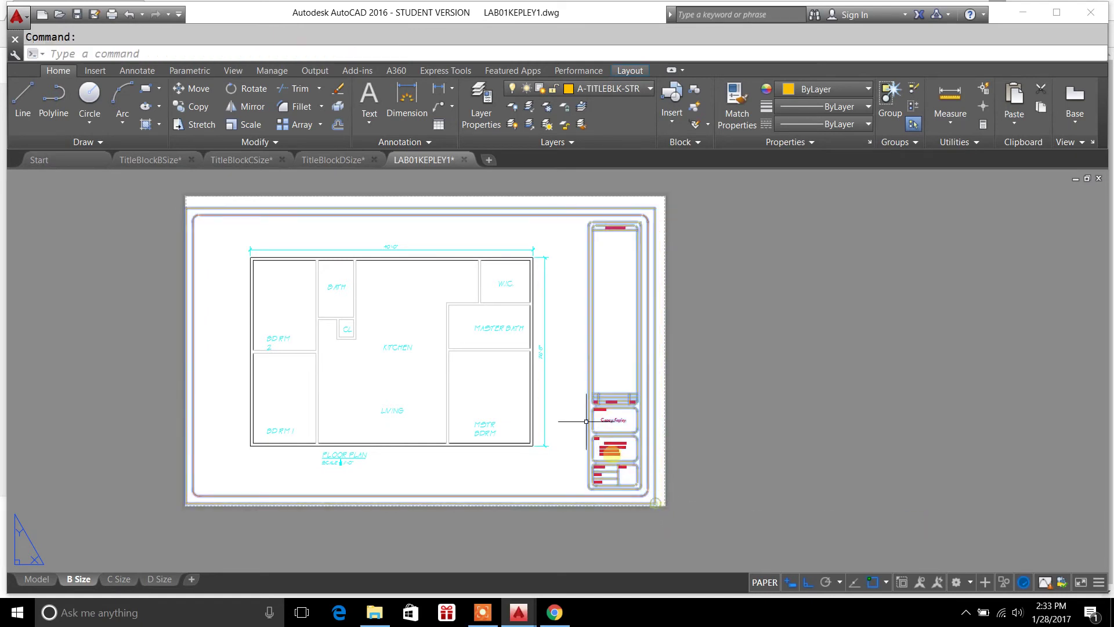
Start a third move, picking the title block corner as the base point
left_click(209, 94)
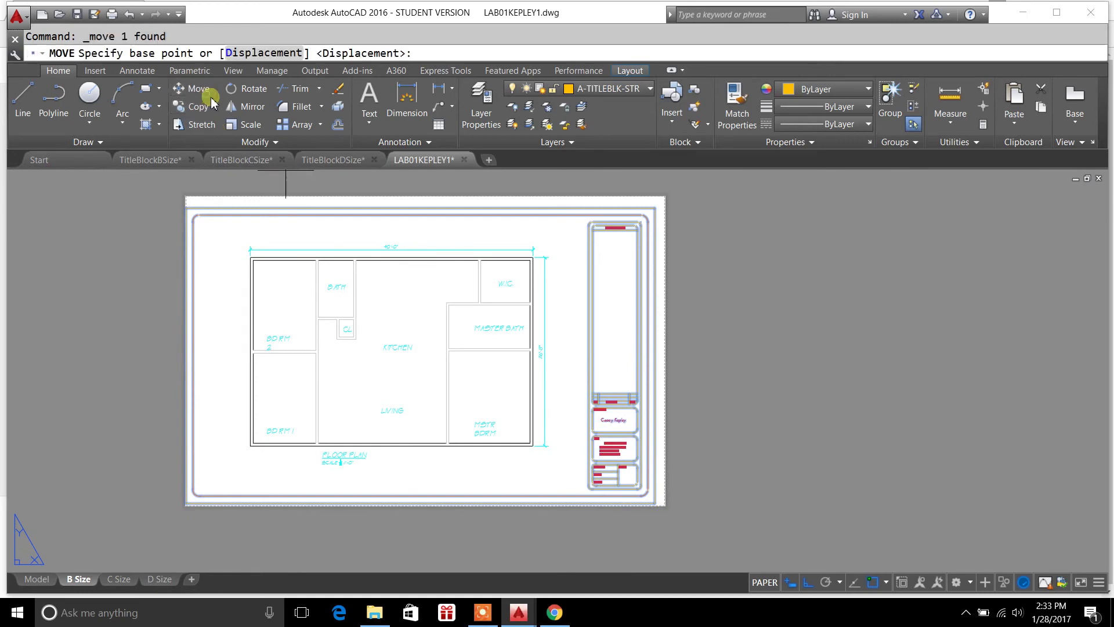
left_click(659, 504)
scroll(662, 499, "up", 3)
left_click(662, 501)
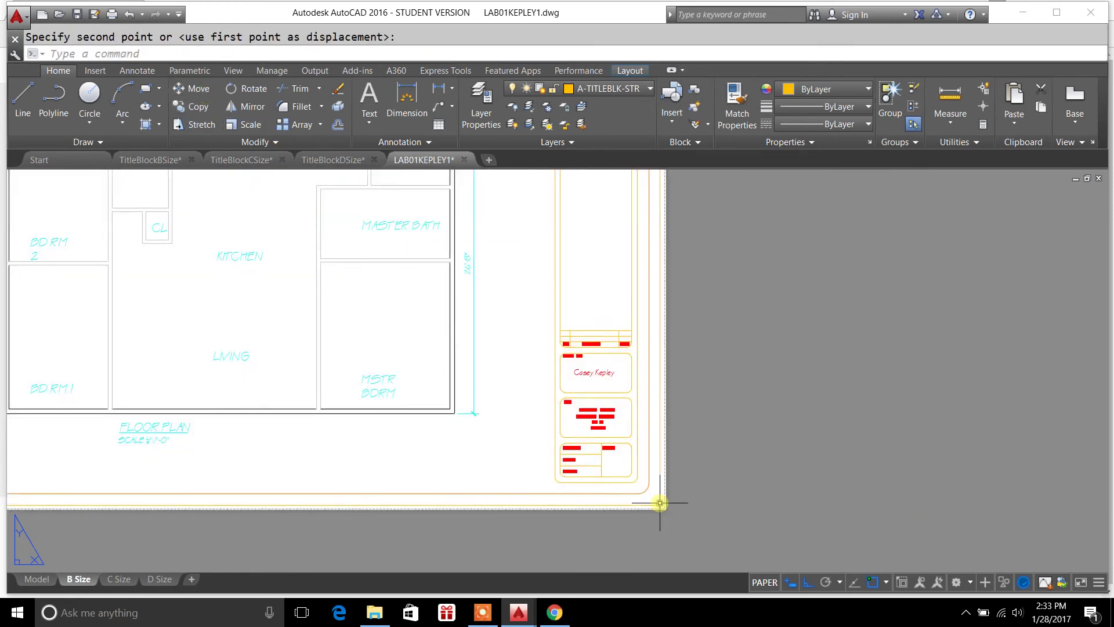
scroll(722, 469, "down", 5)
scroll(720, 463, "up", 2)
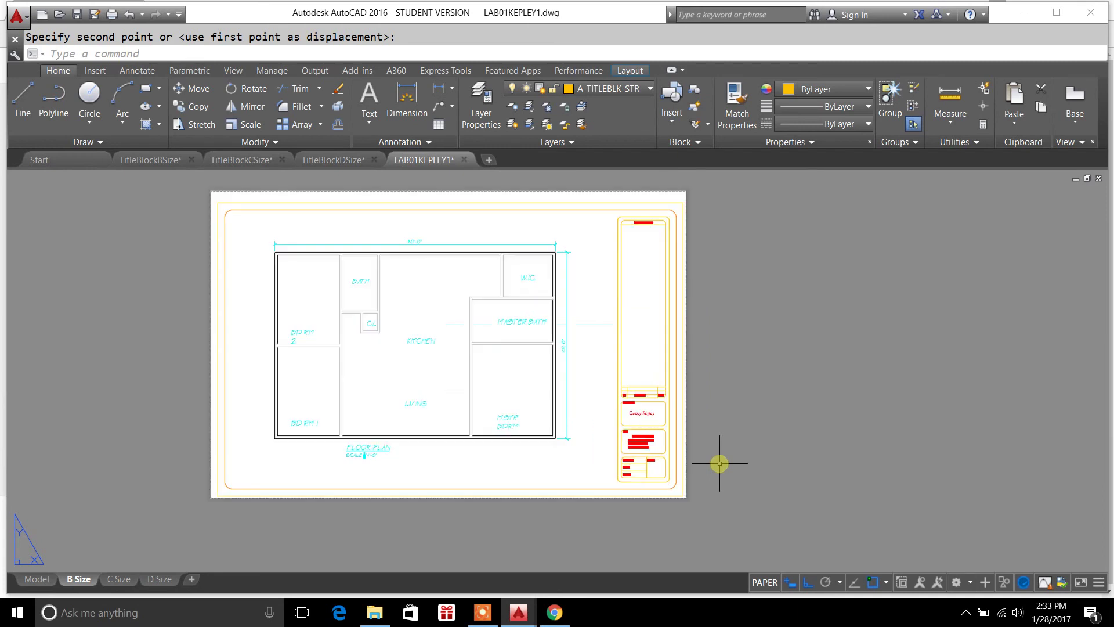
Finish the move, shifting the title block slightly left within the sheet edges
left_click(672, 438)
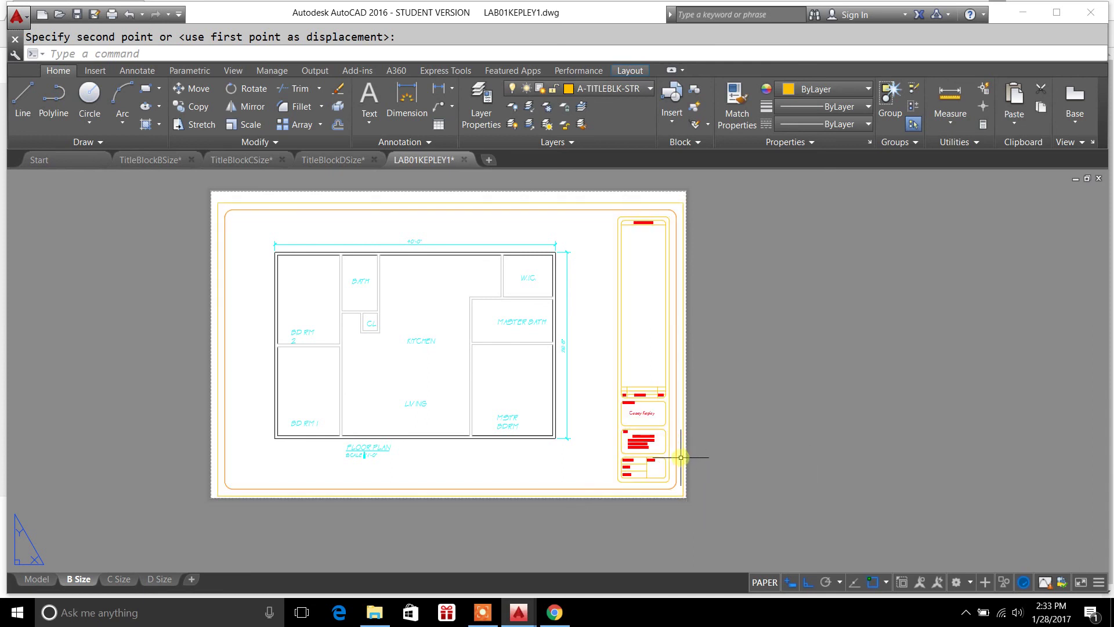